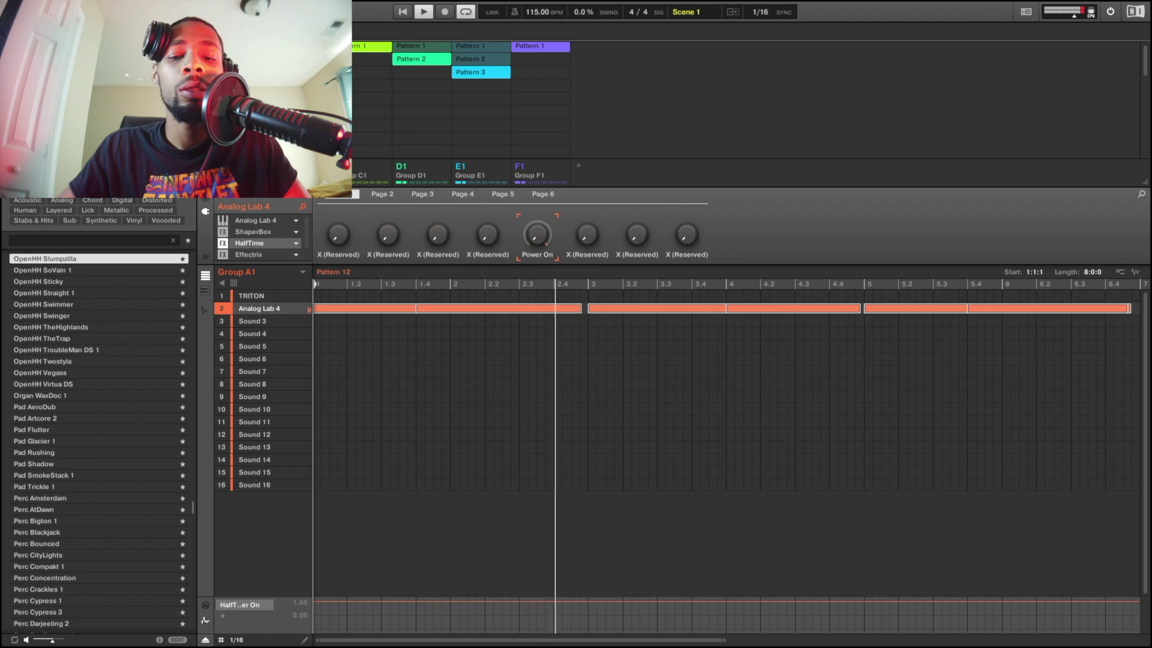
# Mute the Analog Lab 4 sound and restore the TRITON notes in Pattern 12 of Group A1.
pyautogui.hotkey('ctrl', 'z')
pyautogui.click(220, 310)
pyautogui.hotkey('ctrl', 'y')
pyautogui.hotkey('ctrl', 'y')
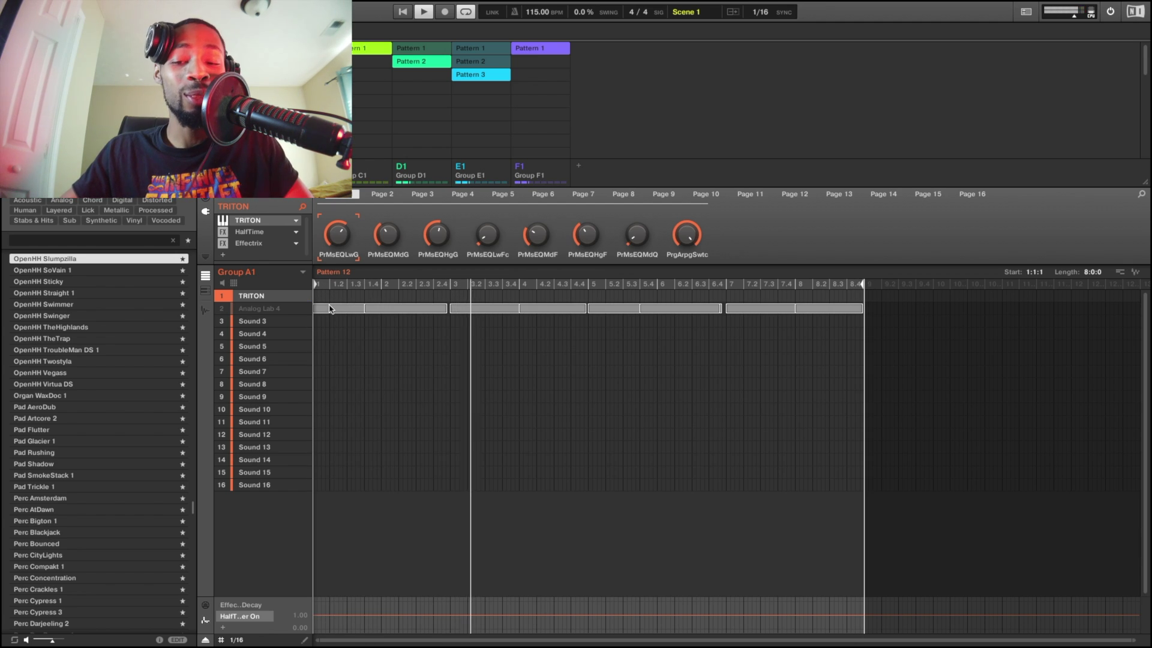
pyautogui.hotkey('ctrl', 'z')
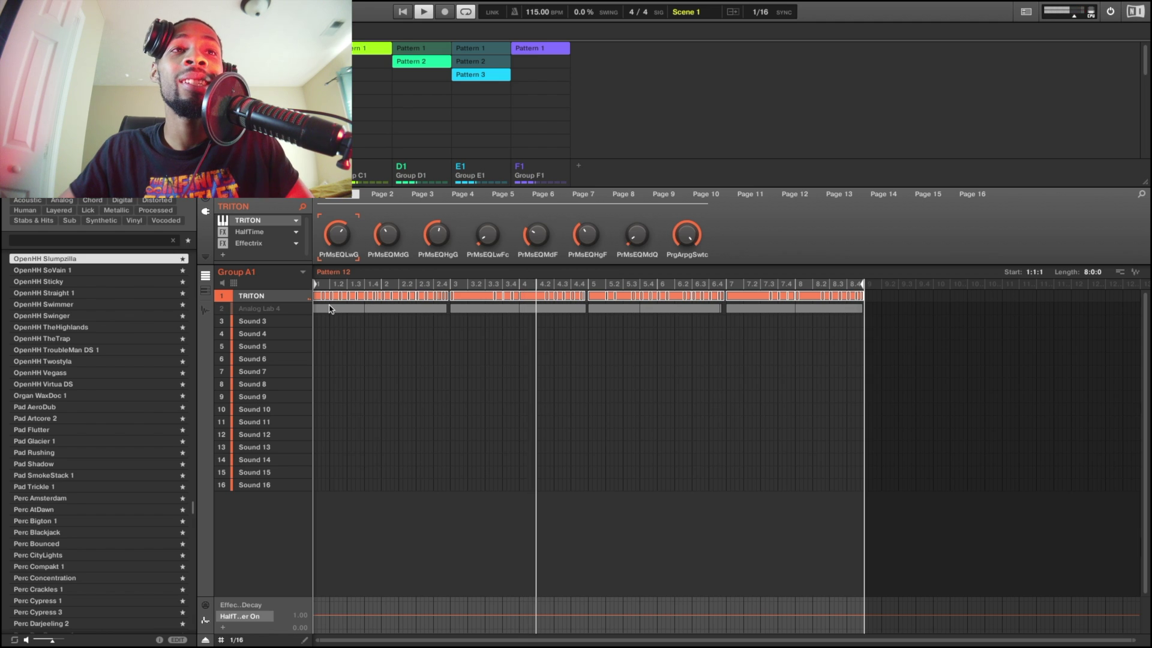
# Delete all Analog Lab 4 notes from Pattern 12 and unmute the sound.
pyautogui.moveTo(926, 308); pyautogui.dragTo(295, 311)
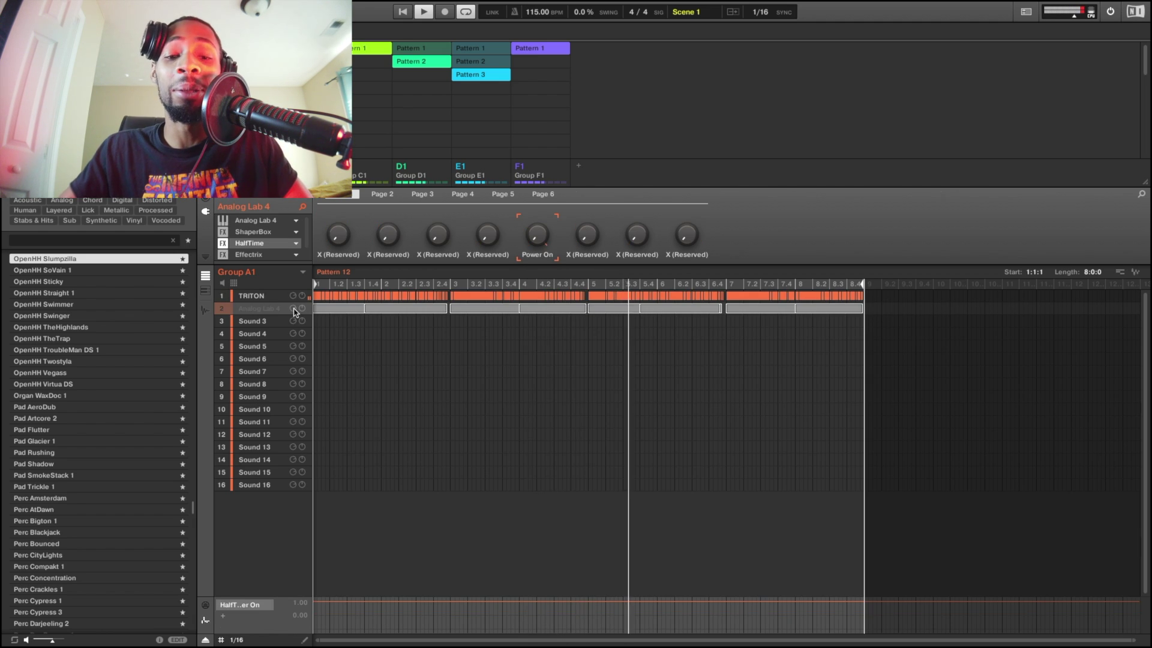
pyautogui.press('Delete')
pyautogui.click(225, 312)
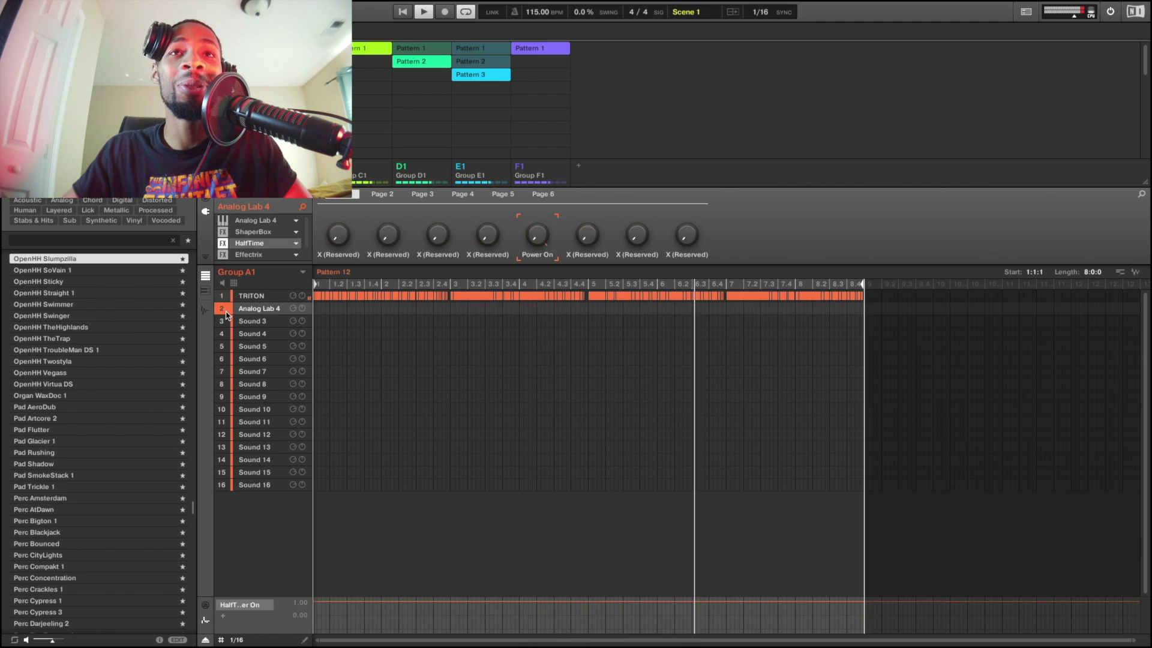
# Lower the HalfTime mix on Analog Lab 4 to 50% and review its ShaperBox effect.
pyautogui.click(261, 247)
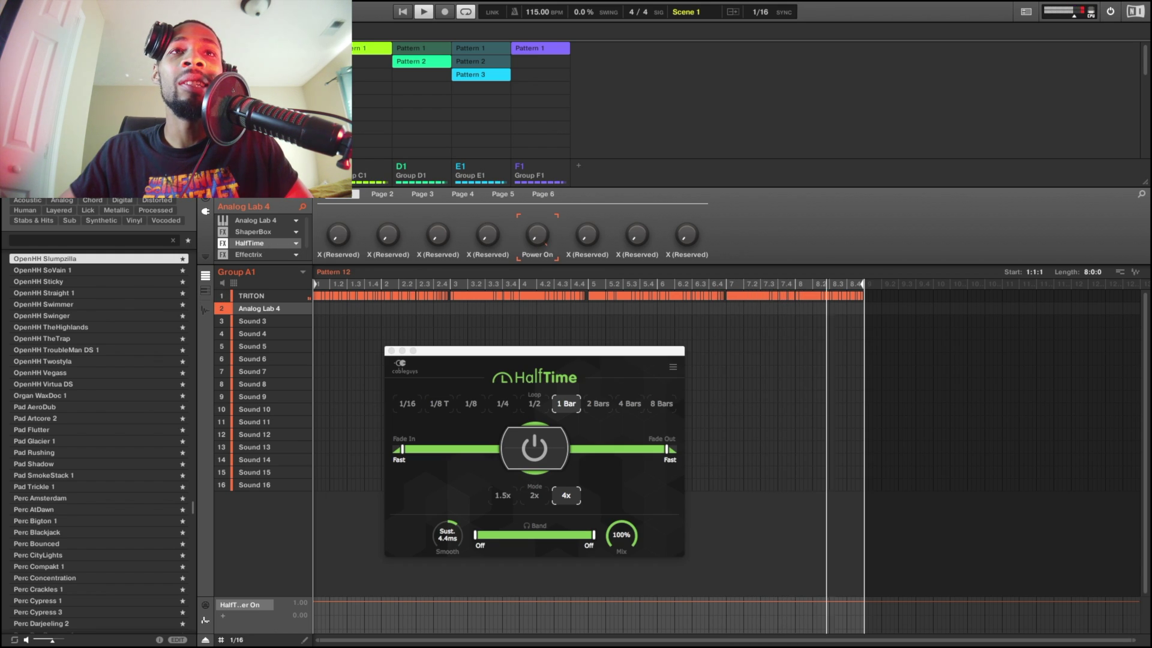
pyautogui.click(375, 196)
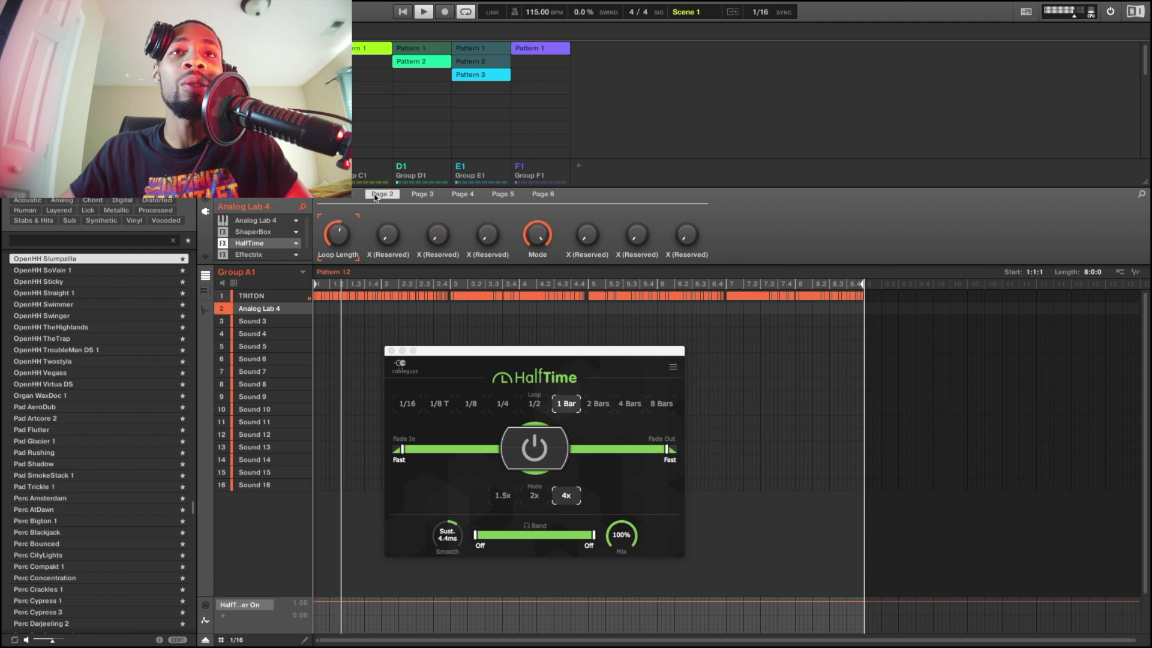
pyautogui.click(430, 196)
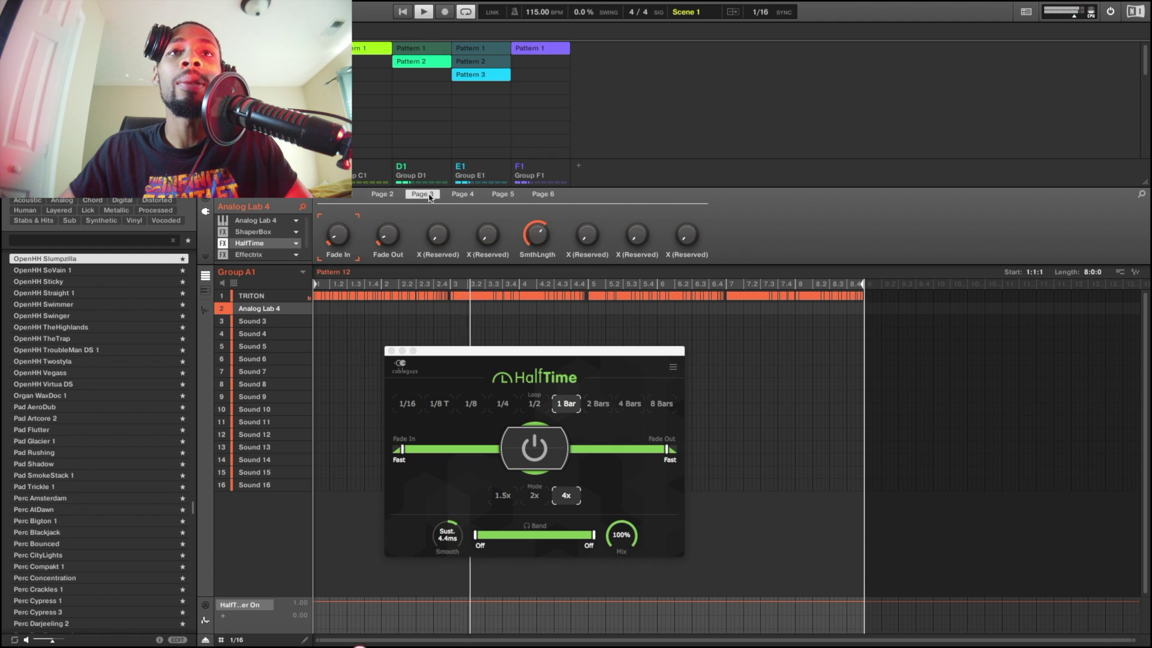
pyautogui.click(465, 195)
pyautogui.moveTo(539, 231); pyautogui.dragTo(540, 264)
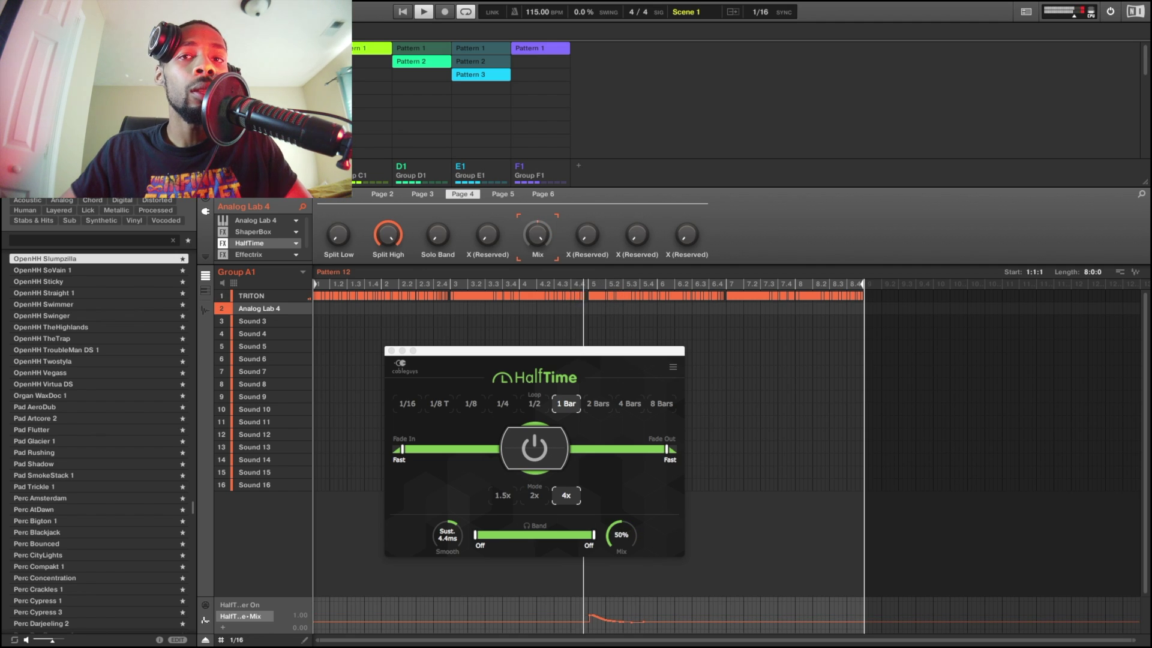
pyautogui.click(263, 233)
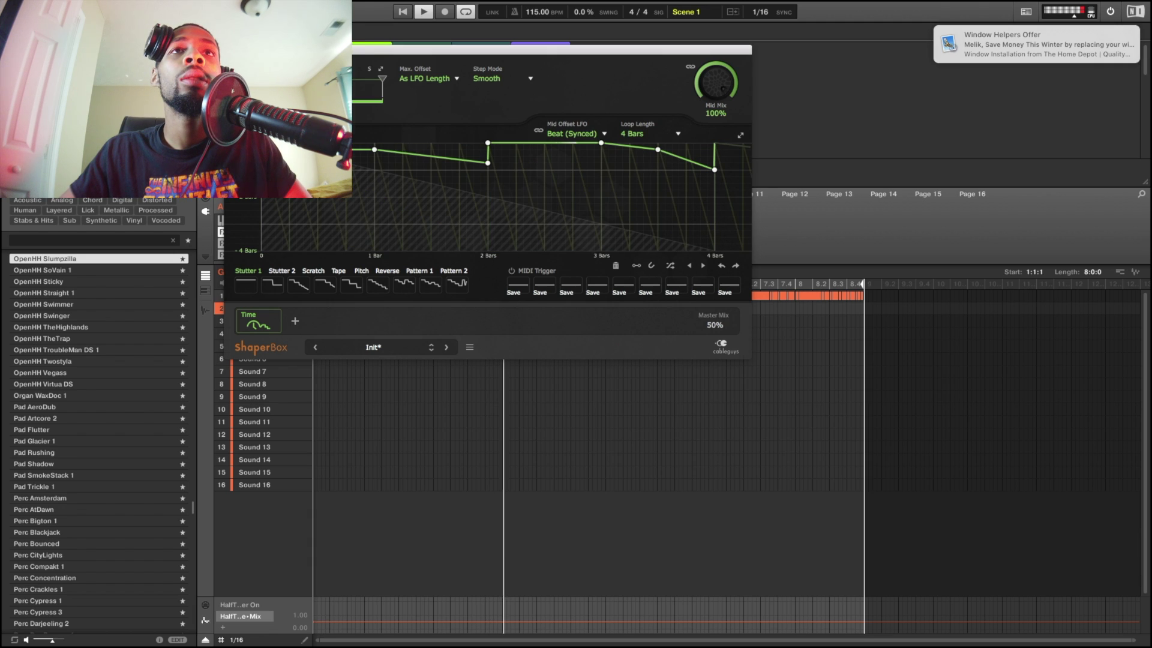
pyautogui.click(232, 49)
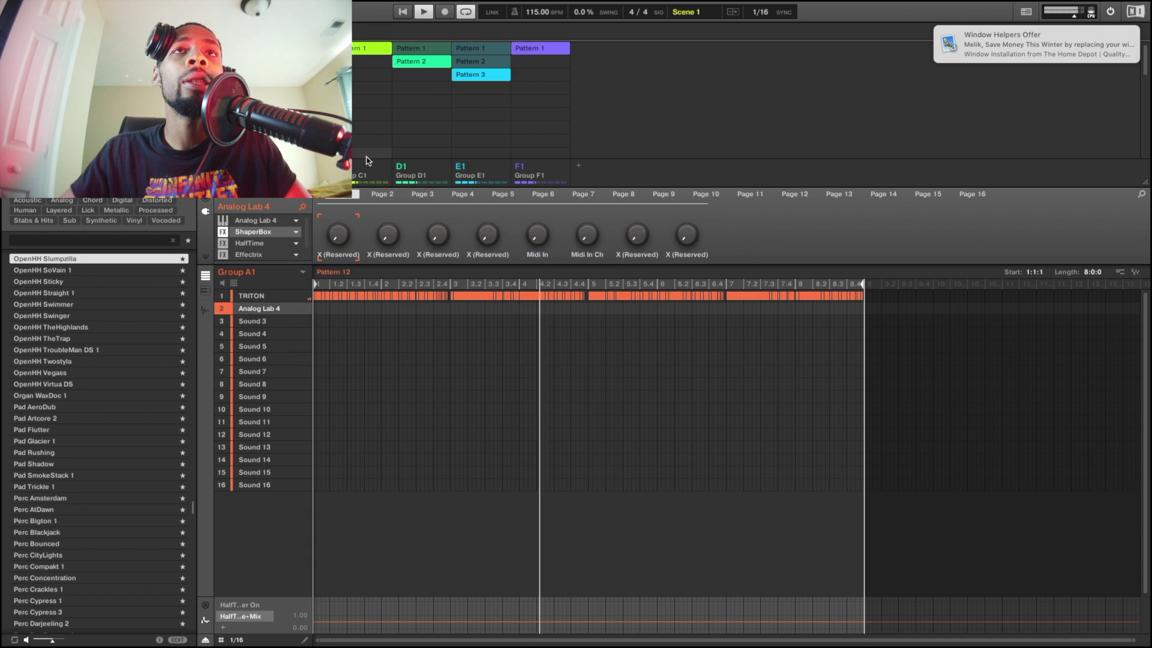
# Load the OpenHH Kompact 1 sample into Sound 1 of Group G1.
pyautogui.click(410, 168)
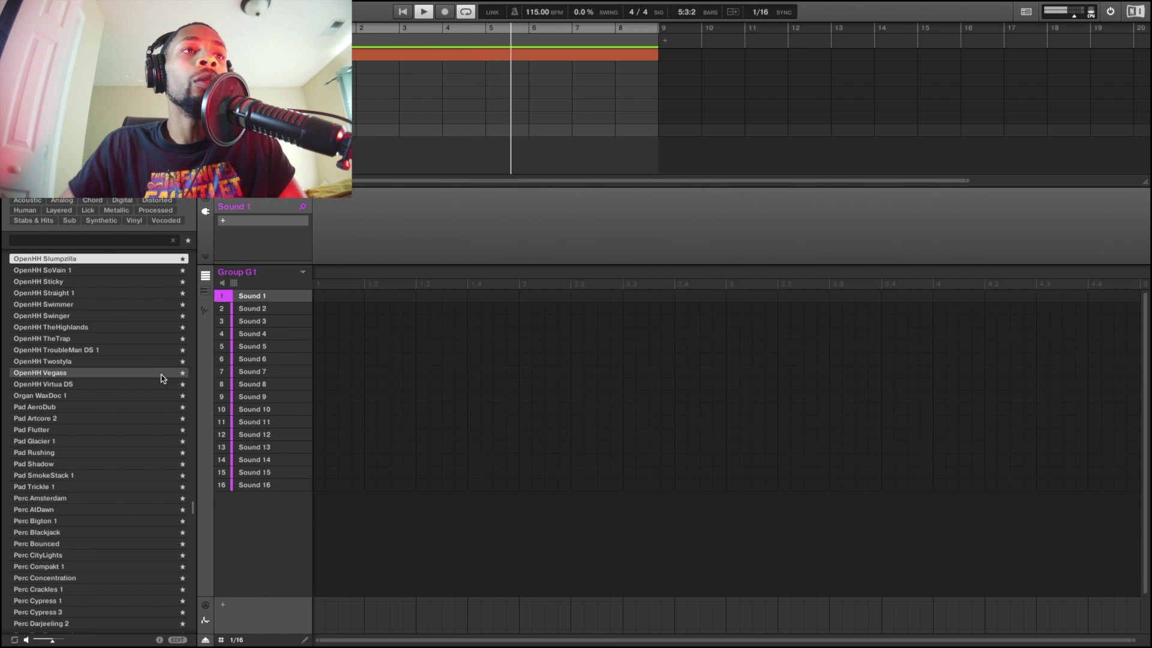
pyautogui.scroll(8, 140, 358)
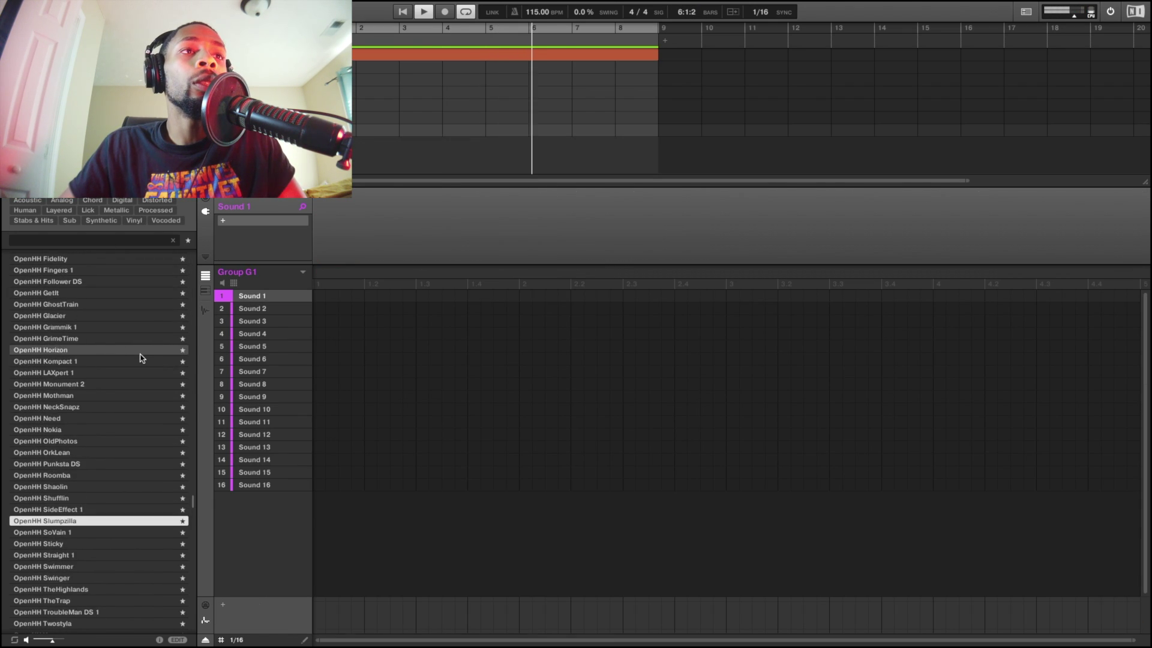
pyautogui.doubleClick(93, 363)
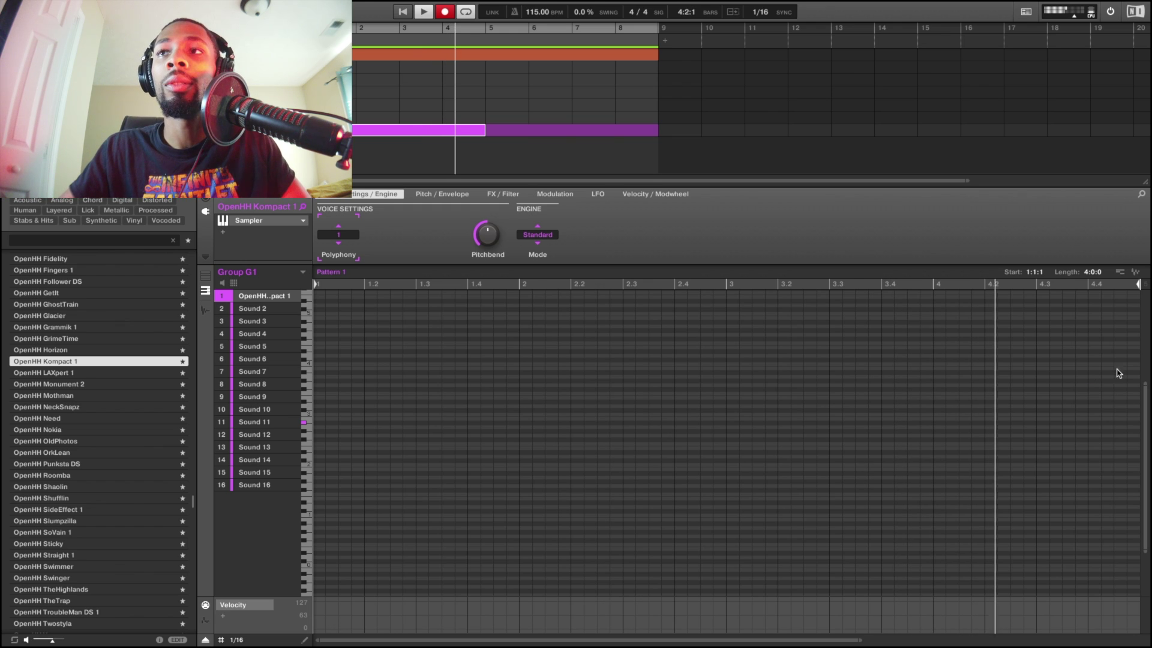
# Record one OpenHH Kompact 1 note near 8.4 in an eight-bar Pattern 1 and turn on Reverse for the sample.
pyautogui.hscroll(5, 1107, 424)
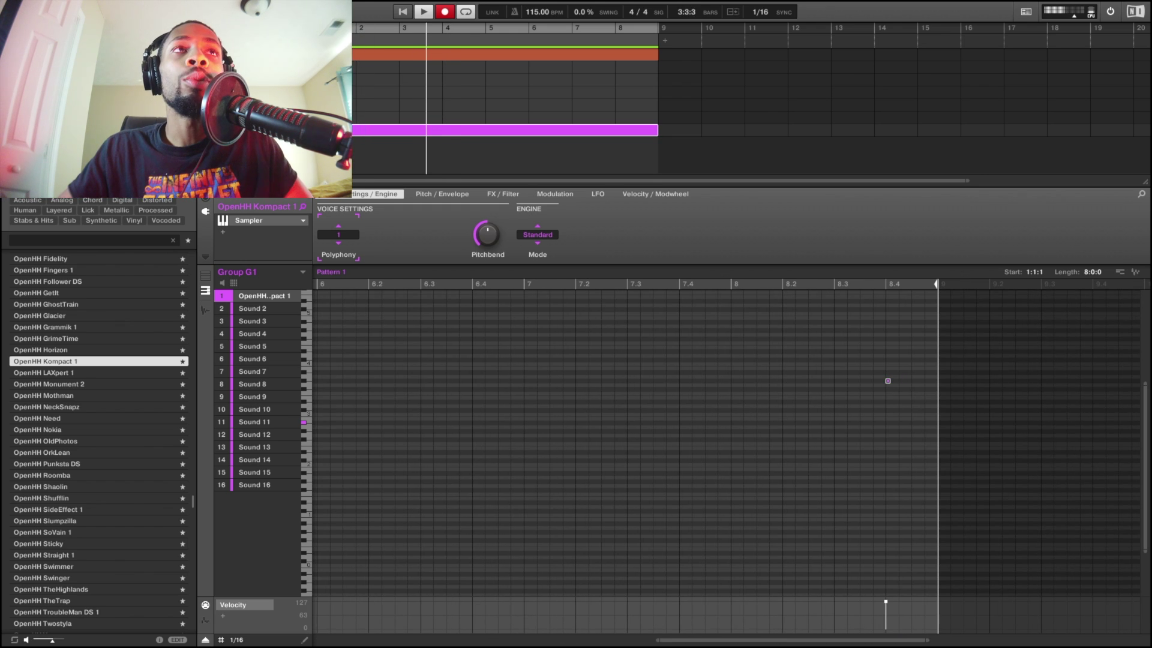
pyautogui.press('Tab')
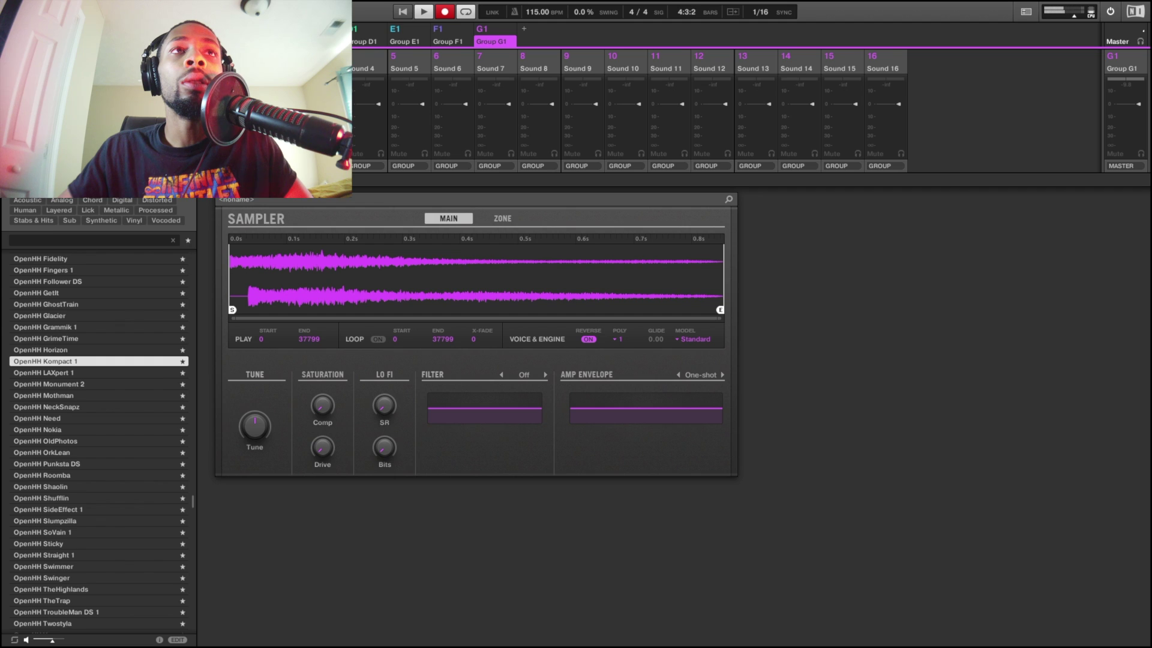
pyautogui.hotkey('ctrl', 'm')
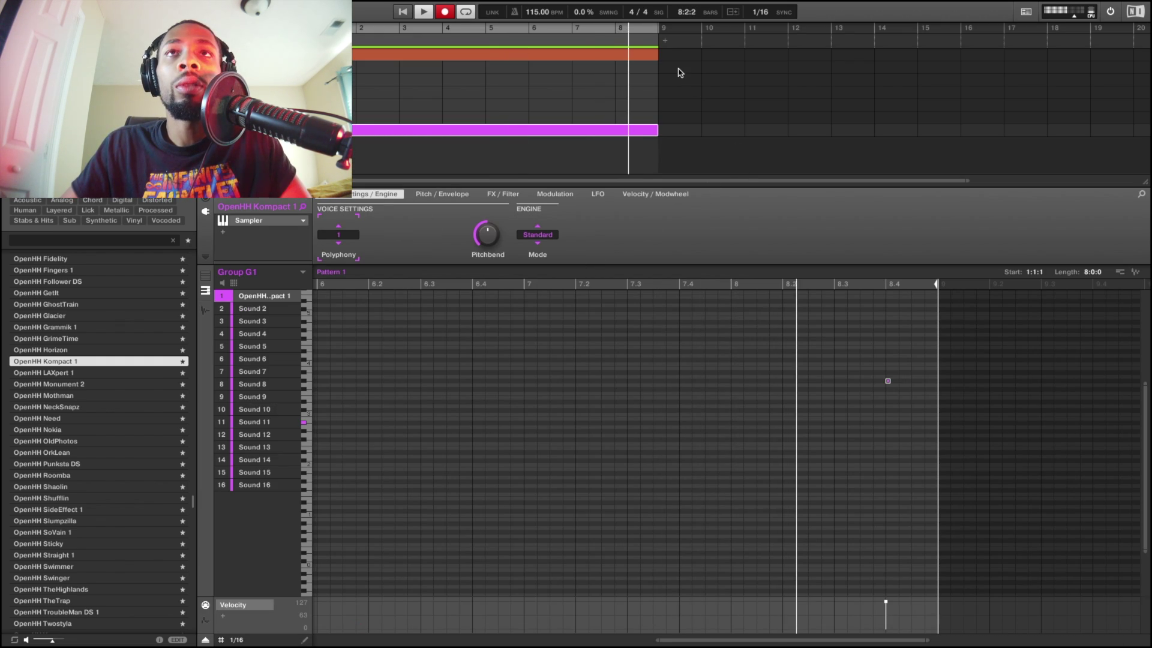
# Create Scene 3 at bar 9 with Group A1's Pattern 12 and Group B1's Pattern 2, and check the snare's sampler settings.
pyautogui.click(666, 42)
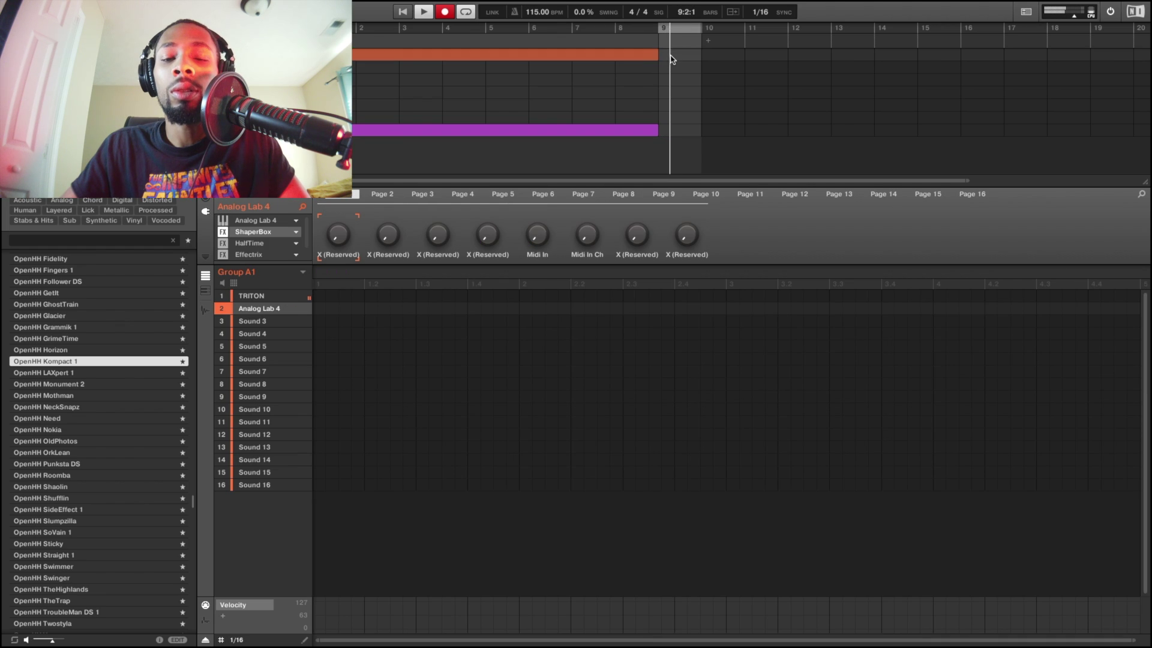
pyautogui.click(672, 59)
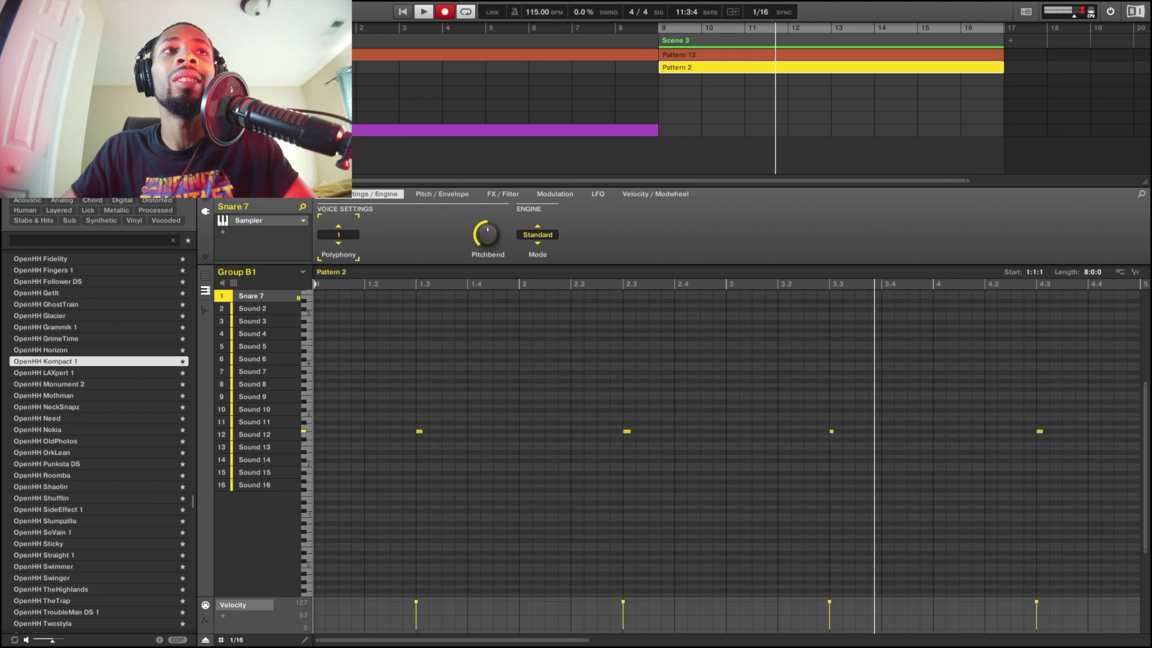
pyautogui.hotkey('ctrl', 'm')
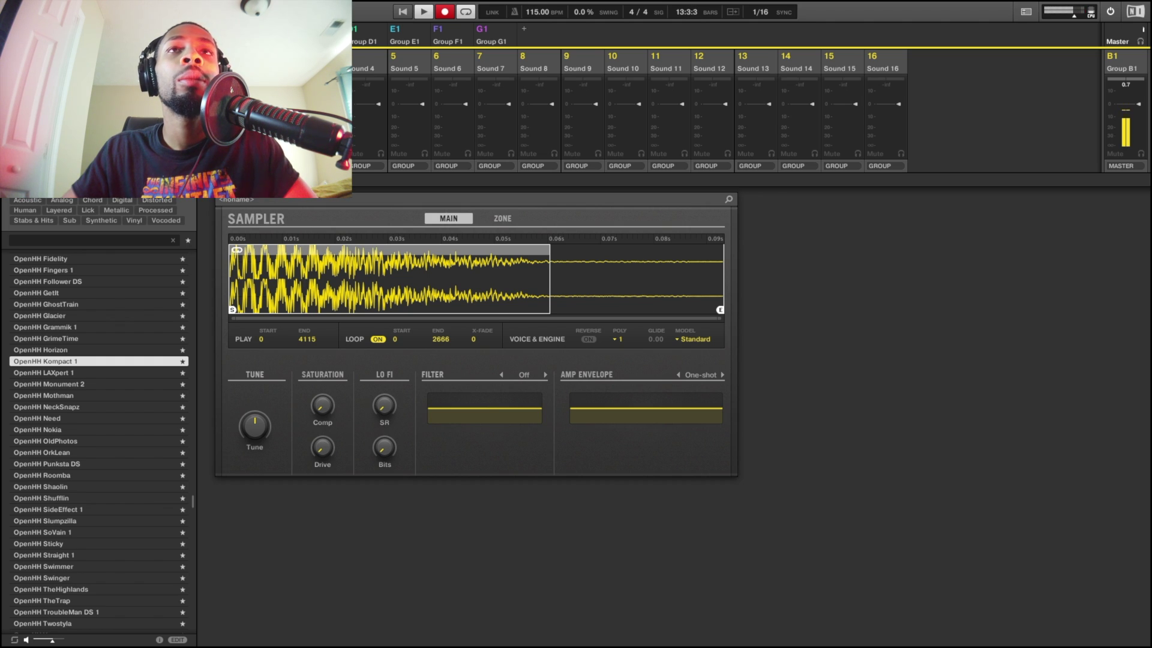
pyautogui.hotkey('ctrl', 'm')
# Add the hi-hat Pattern 1 of Group C1 to Scene 3 and show page 3 of its Effectrix parameters.
pyautogui.click(705, 85)
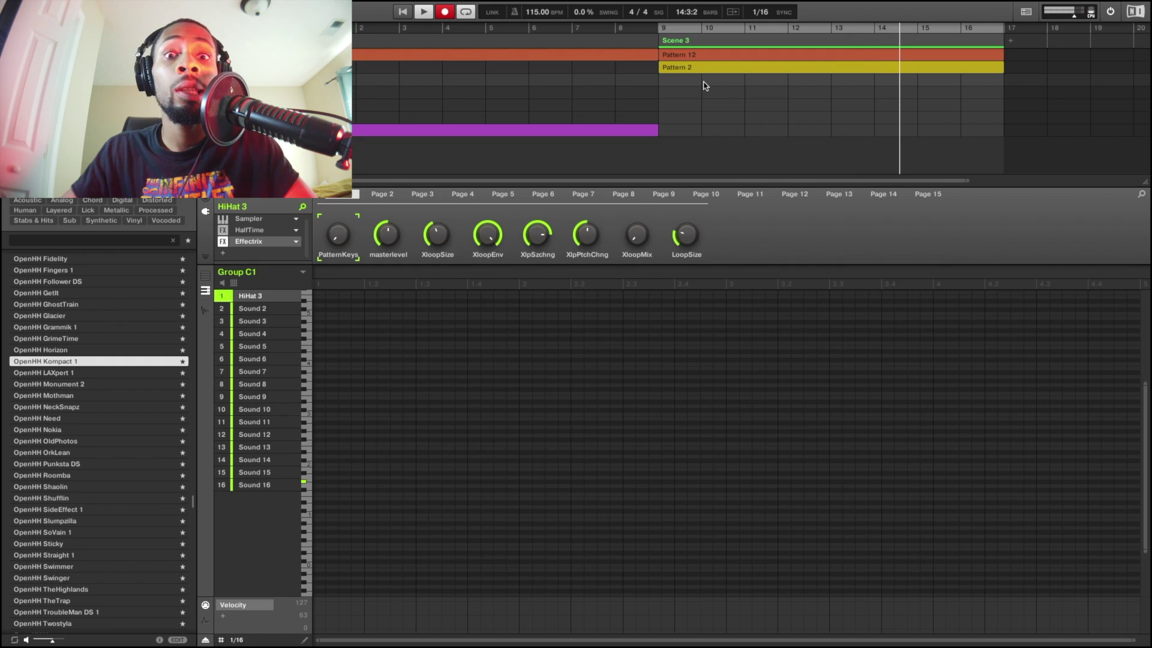
pyautogui.click(705, 84)
pyautogui.click(422, 193)
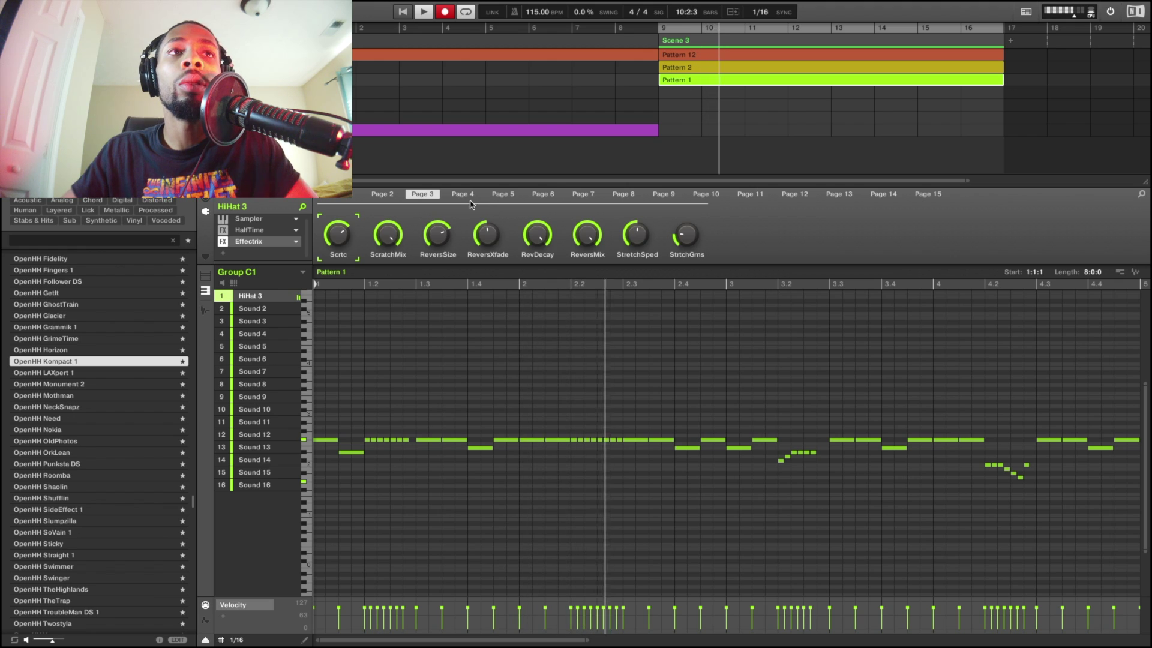
# Copy the hi-hat notes into Pattern 2 and record automation switching HalfTime's Power On parameter off.
pyautogui.click(249, 229)
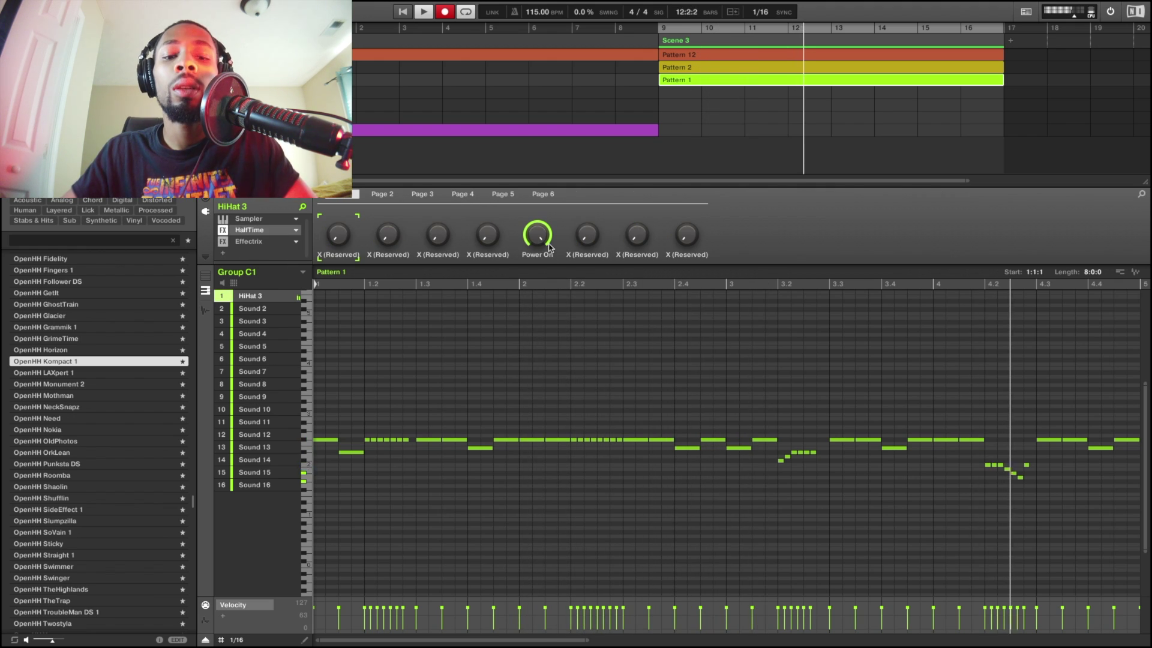
pyautogui.moveTo(546, 639); pyautogui.dragTo(546, 645)
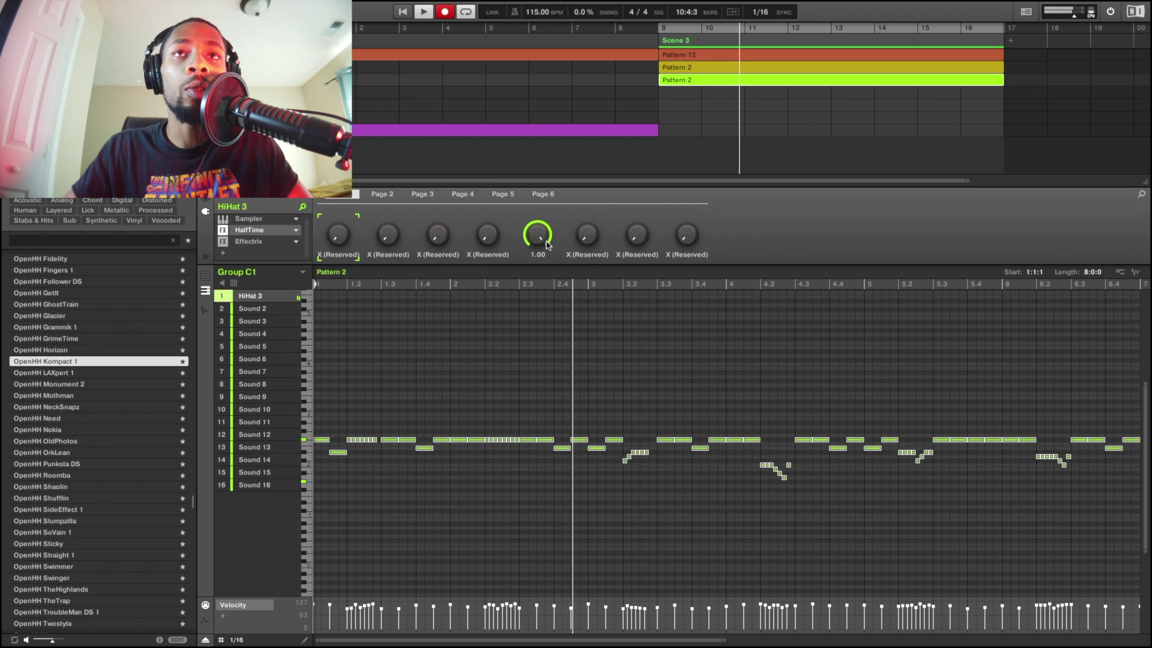
pyautogui.moveTo(546, 247); pyautogui.dragTo(546, 288)
pyautogui.moveTo(546, 288); pyautogui.dragTo(546, 300)
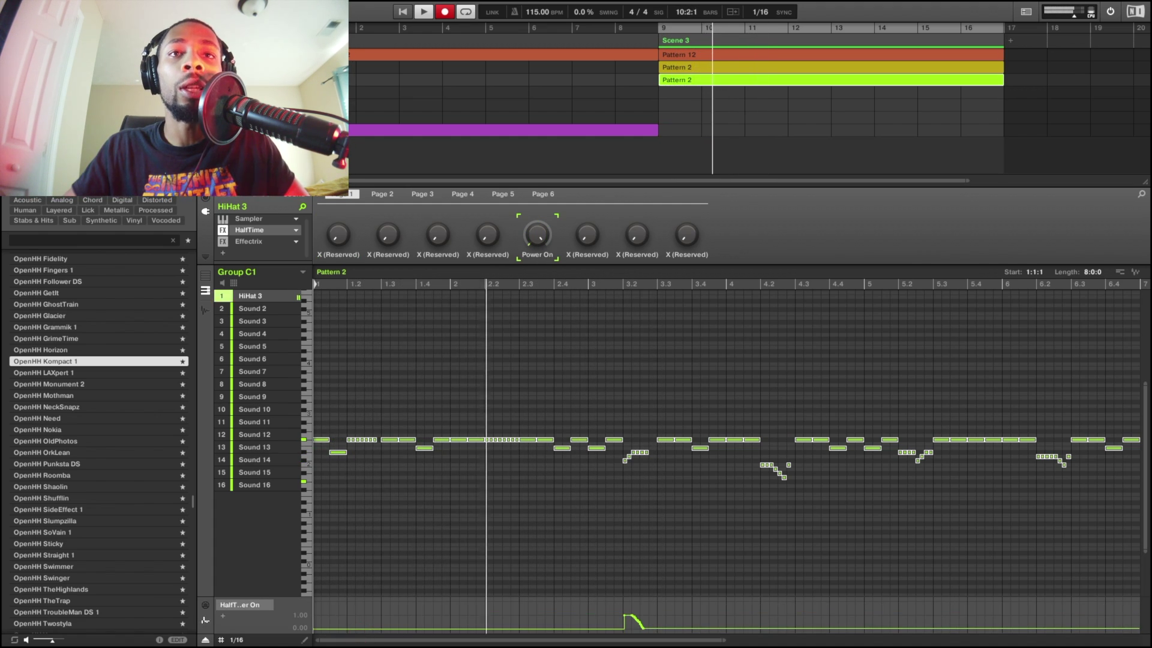
# Assign Pattern 2 of the clave Group E1 to Scene 3.
pyautogui.click(680, 97)
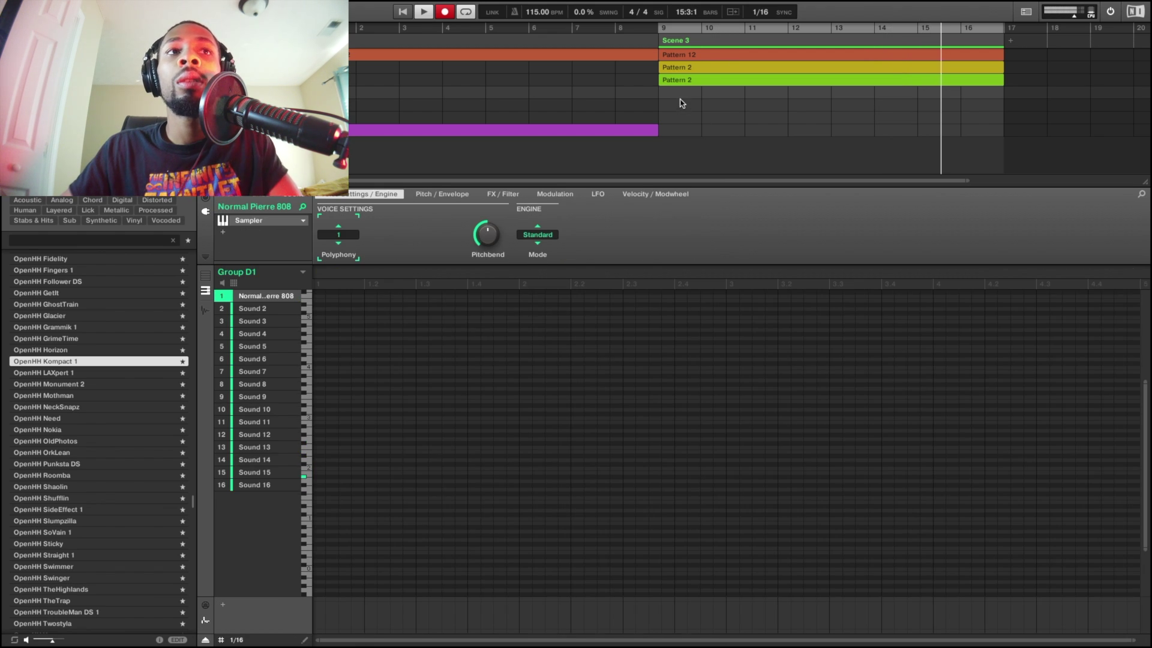
pyautogui.click(681, 110)
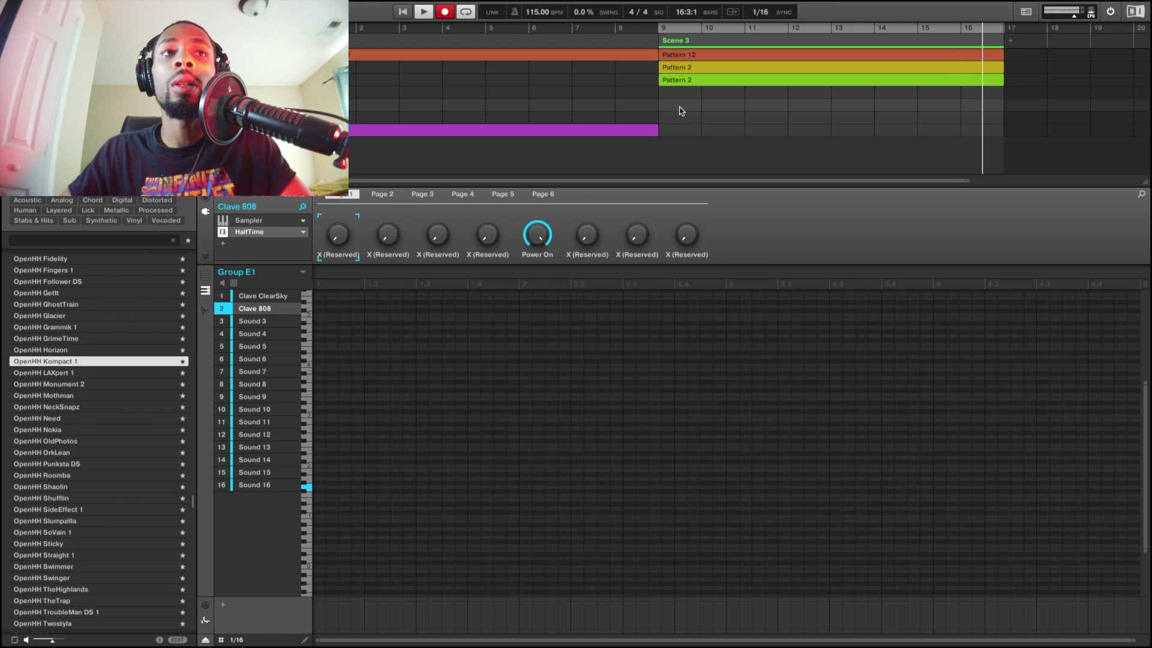
pyautogui.click(681, 111)
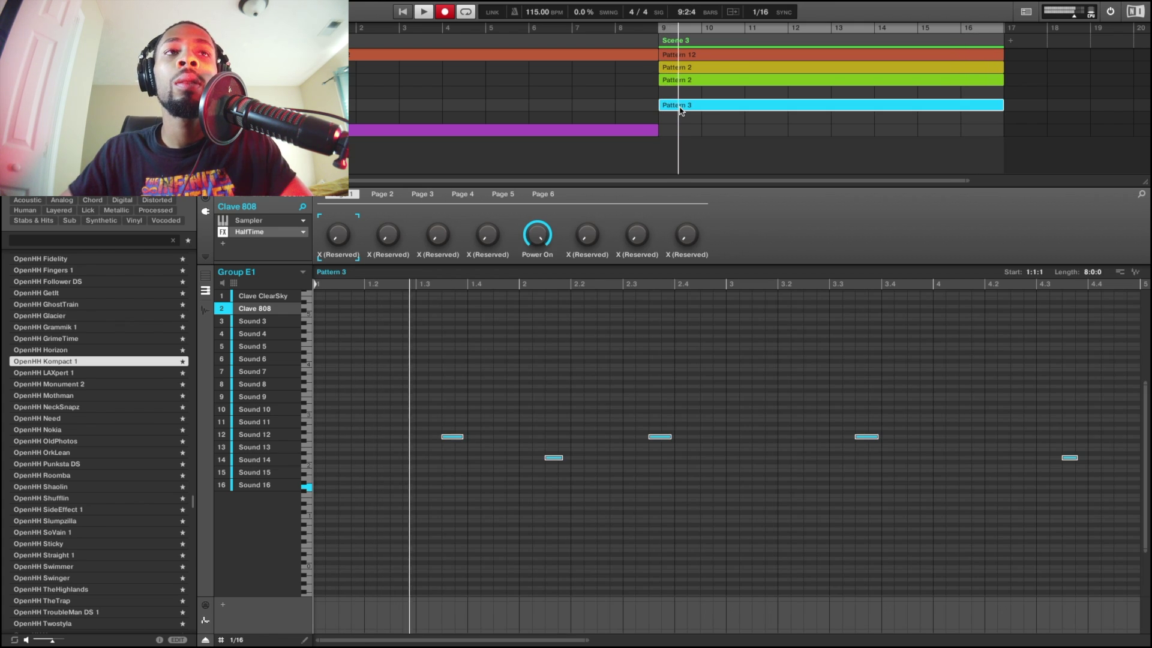
pyautogui.click(679, 110)
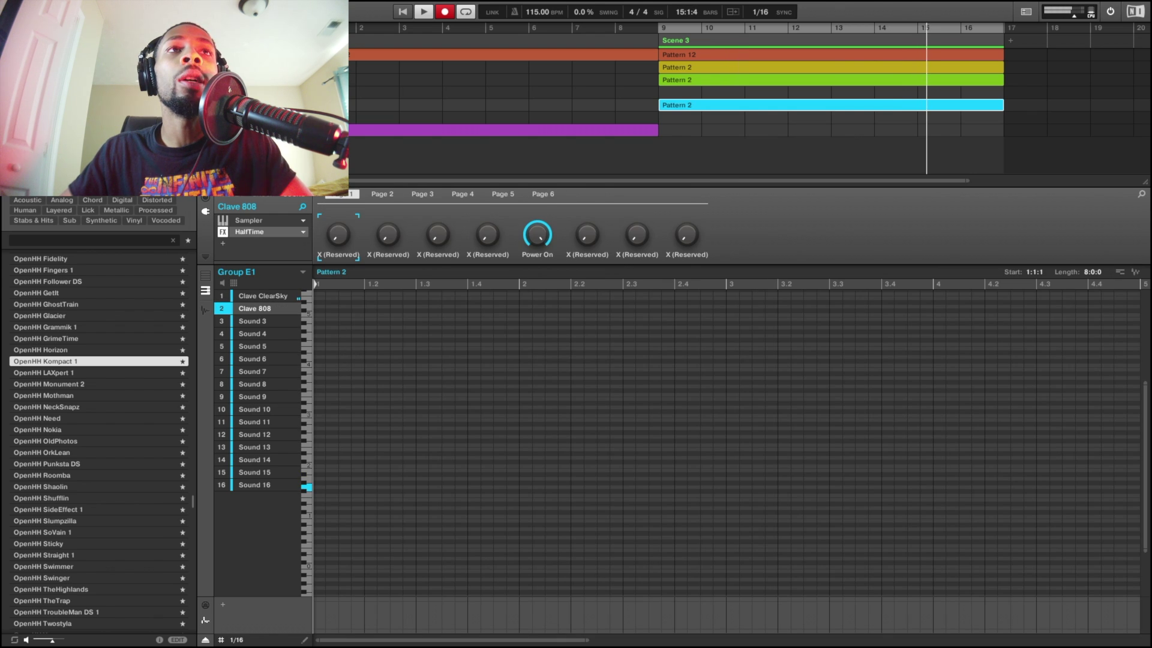
# Add Group F1's Pattern 1 to Scene 3 and copy its OpenHH Slumpzilla notes into a new Pattern 3 in its place.
pyautogui.click(258, 118)
pyautogui.hotkey('ctrl', 'v')
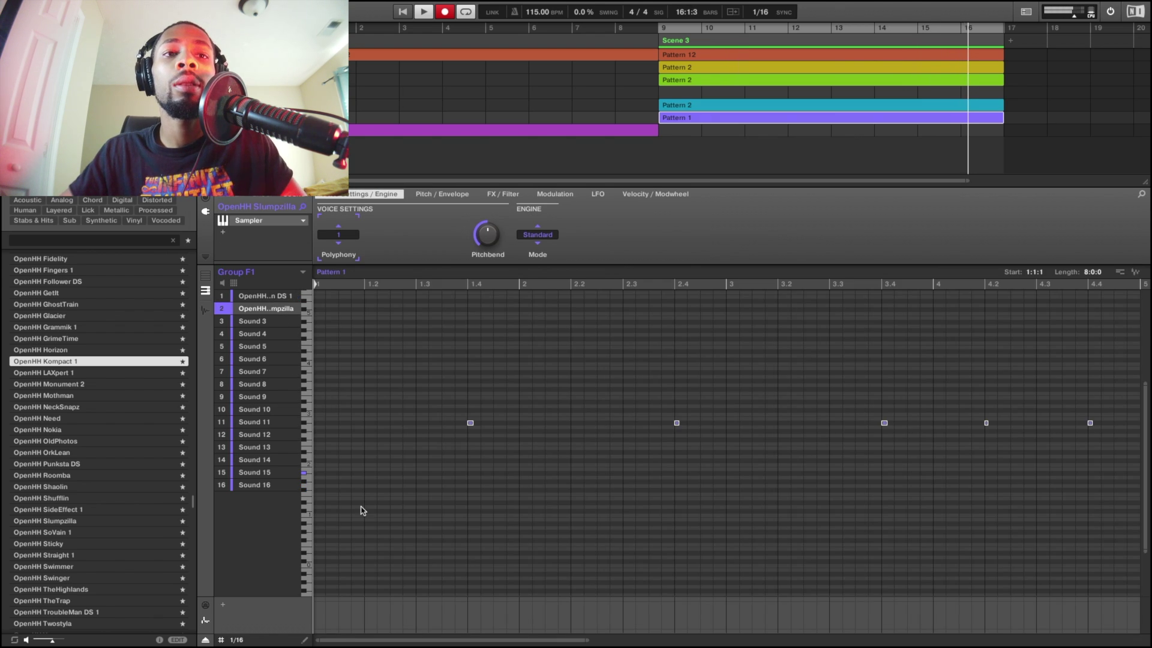
pyautogui.doubleClick(385, 641)
pyautogui.click(280, 296)
pyautogui.moveTo(828, 541); pyautogui.dragTo(359, 413)
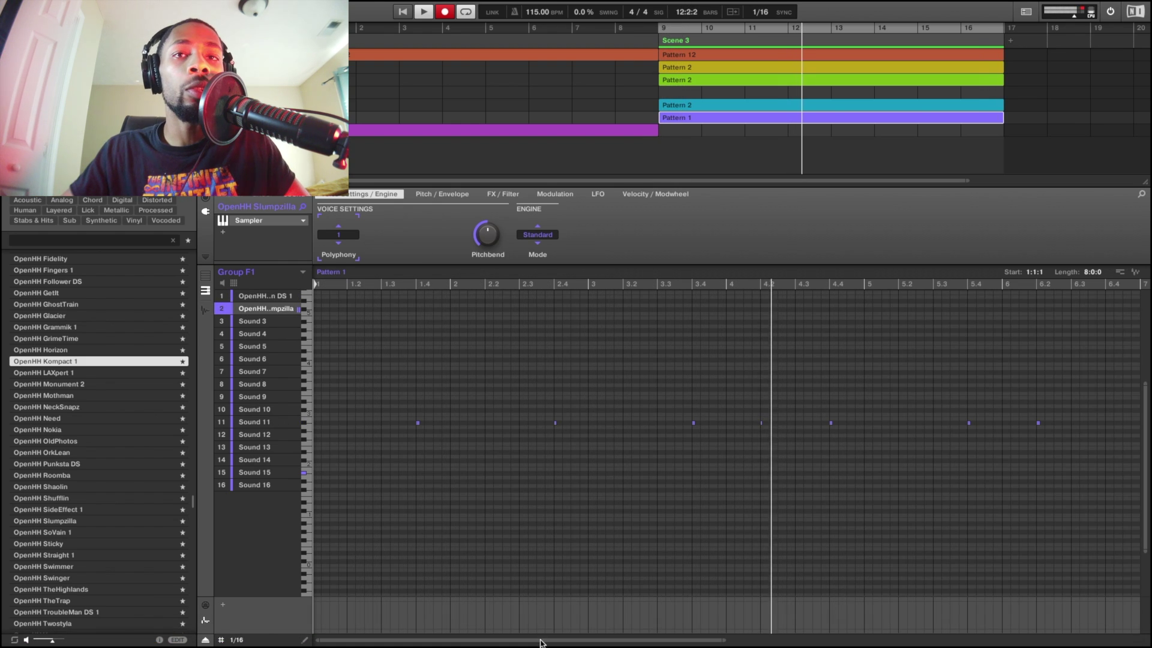
pyautogui.moveTo(543, 641); pyautogui.dragTo(545, 637)
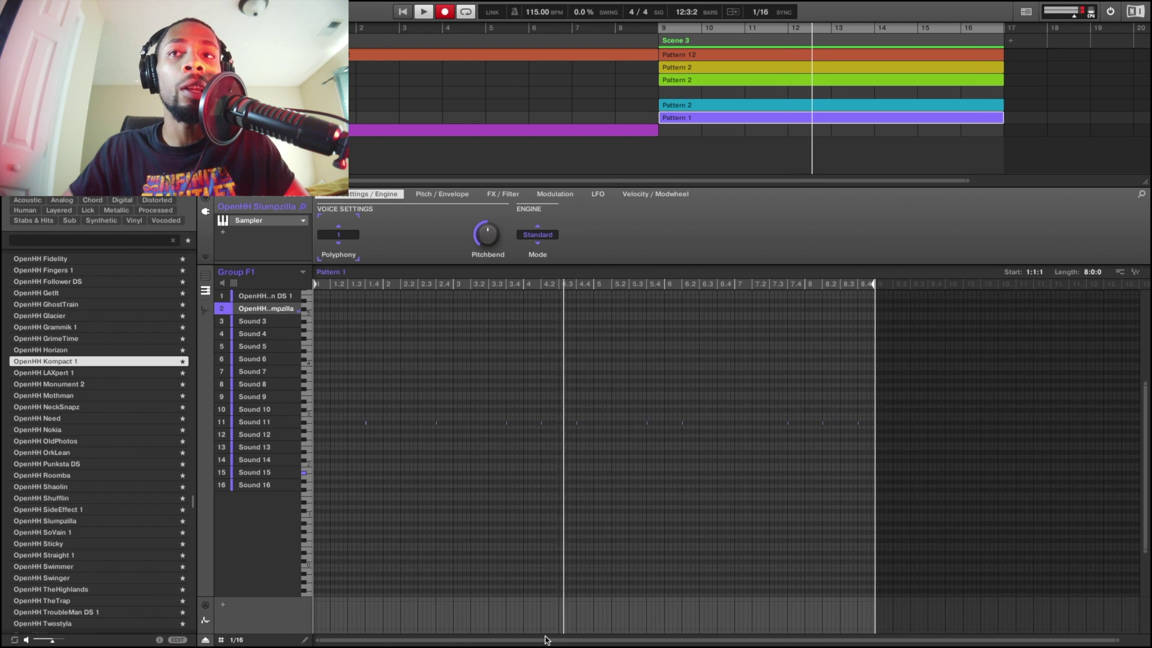
pyautogui.moveTo(918, 483); pyautogui.dragTo(294, 390)
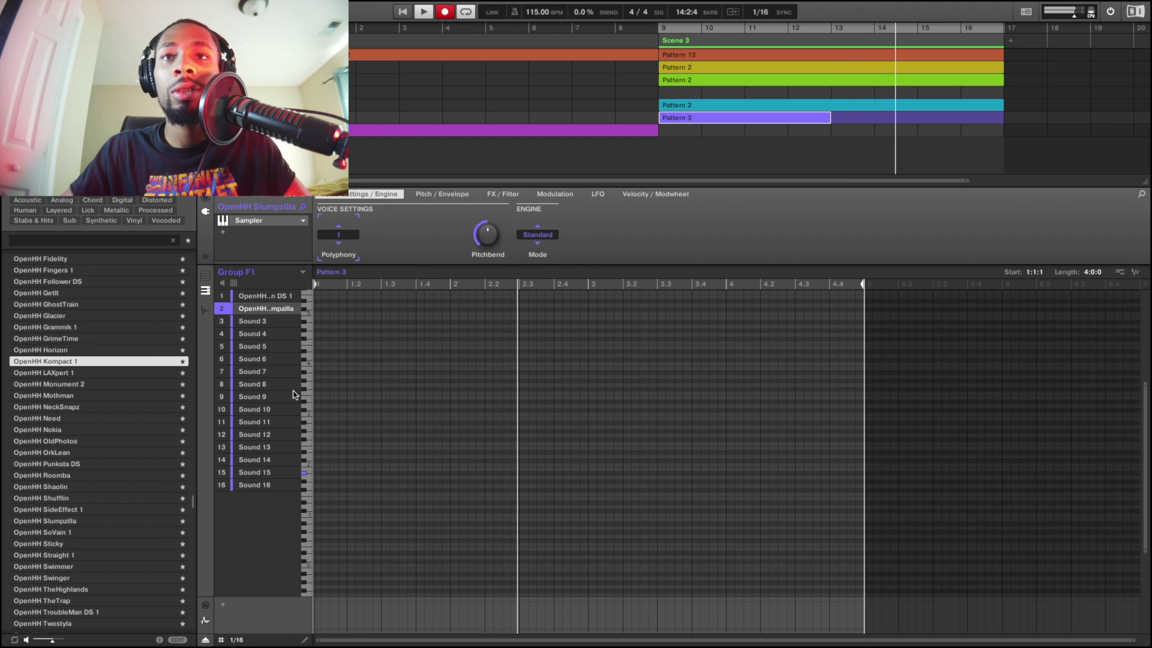
pyautogui.hotkey('ctrl', 'v')
# Build Scene 4 at bar 17 with Patterns 1, 2, 1 and 1 for Groups A1 to D1, and add Group F1's Pattern 3.
pyautogui.moveTo(663, 180); pyautogui.dragTo(663, 171)
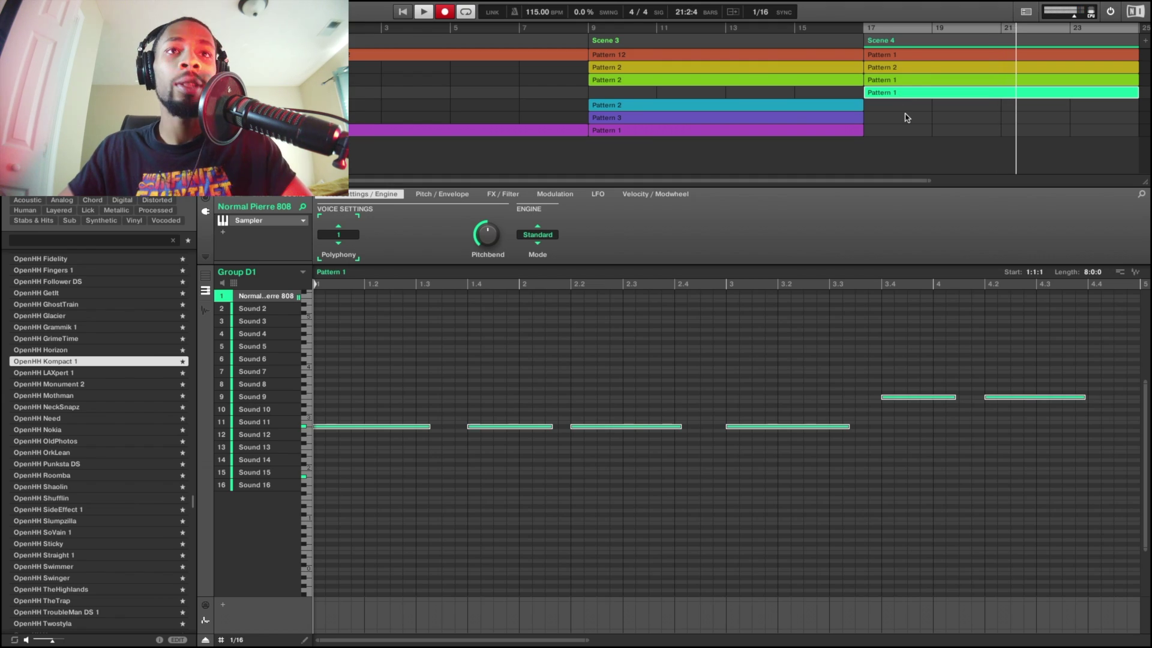
pyautogui.scroll(-2, 843, 133)
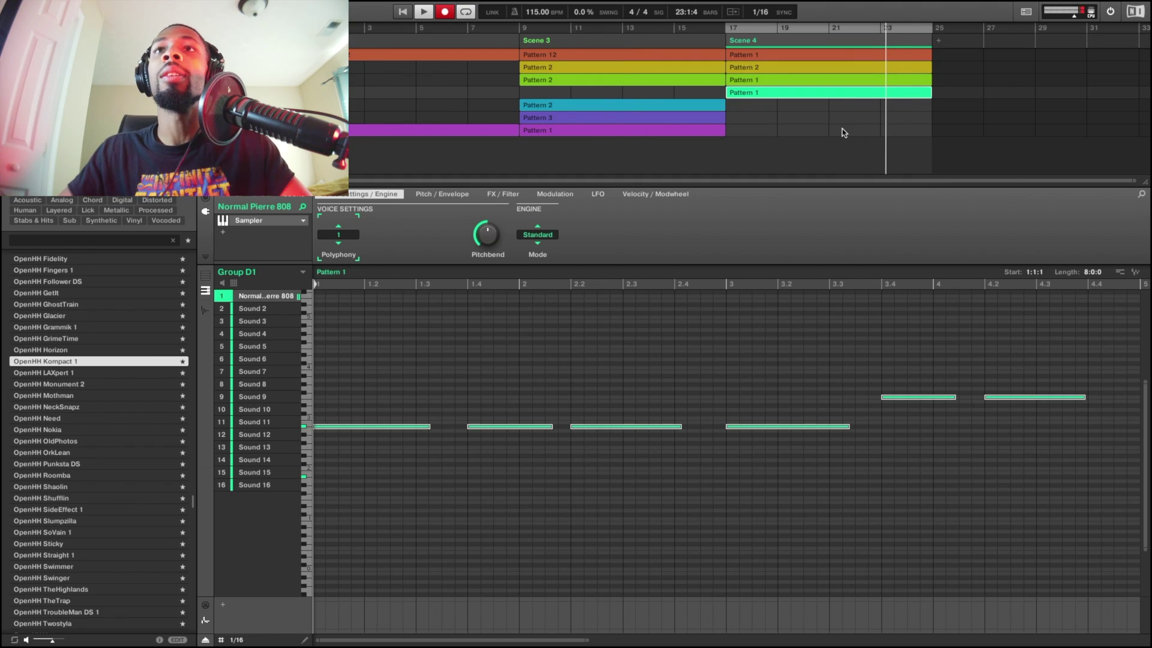
pyautogui.click(807, 118)
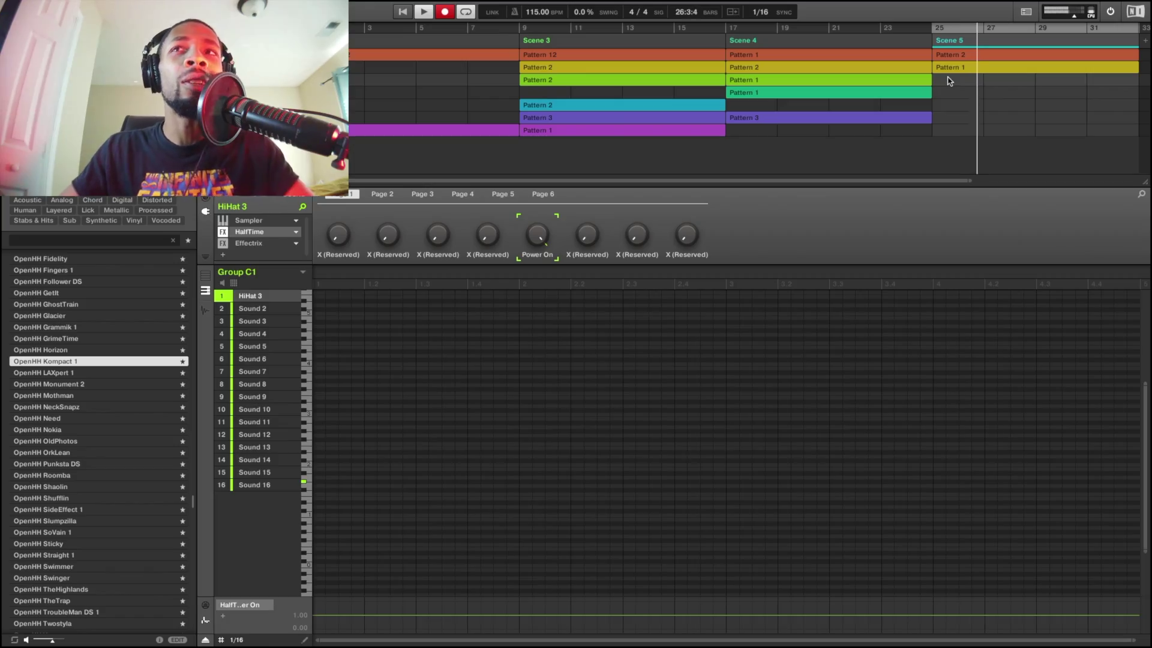
# Add Patterns 1, 2, 1, 1 to C1, D1, F1, G1 in Scene 5, and Patterns 10, 2, 2, 3 to A1, C1, E1, F1 in Scene 6.
pyautogui.click(944, 80)
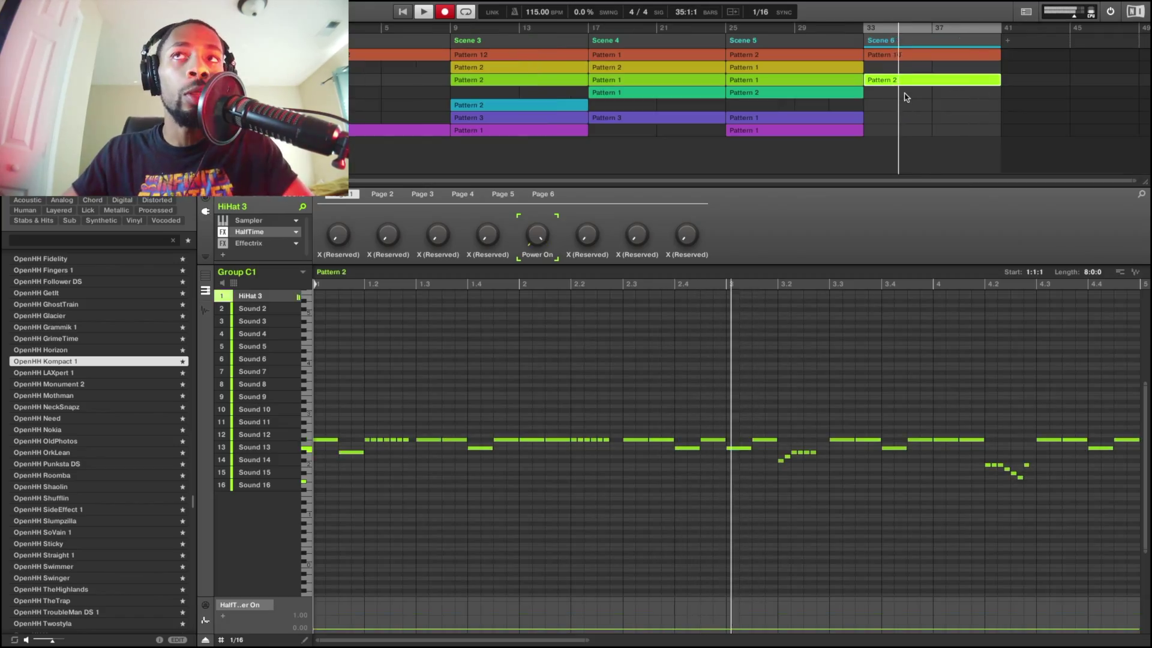
pyautogui.click(903, 108)
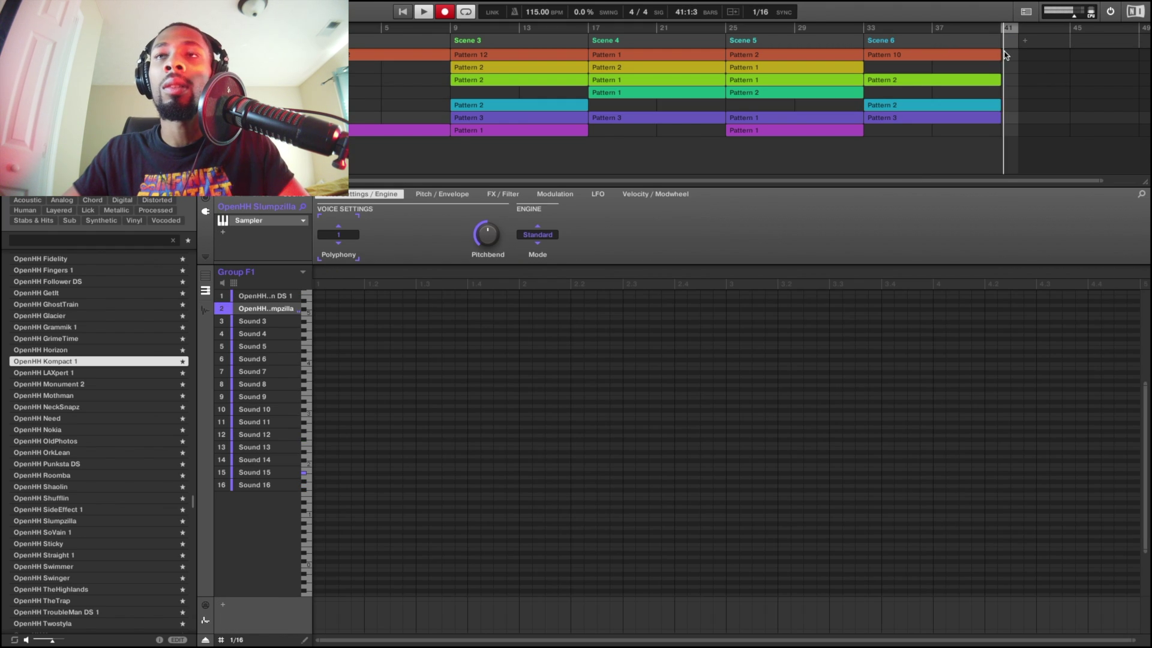
# Build Scene 7 with Patterns 12, 2, 2 and 1 and Scene 8 with Patterns 12, 1, 1 and 2 for Groups A1 to D1.
pyautogui.click(1009, 58)
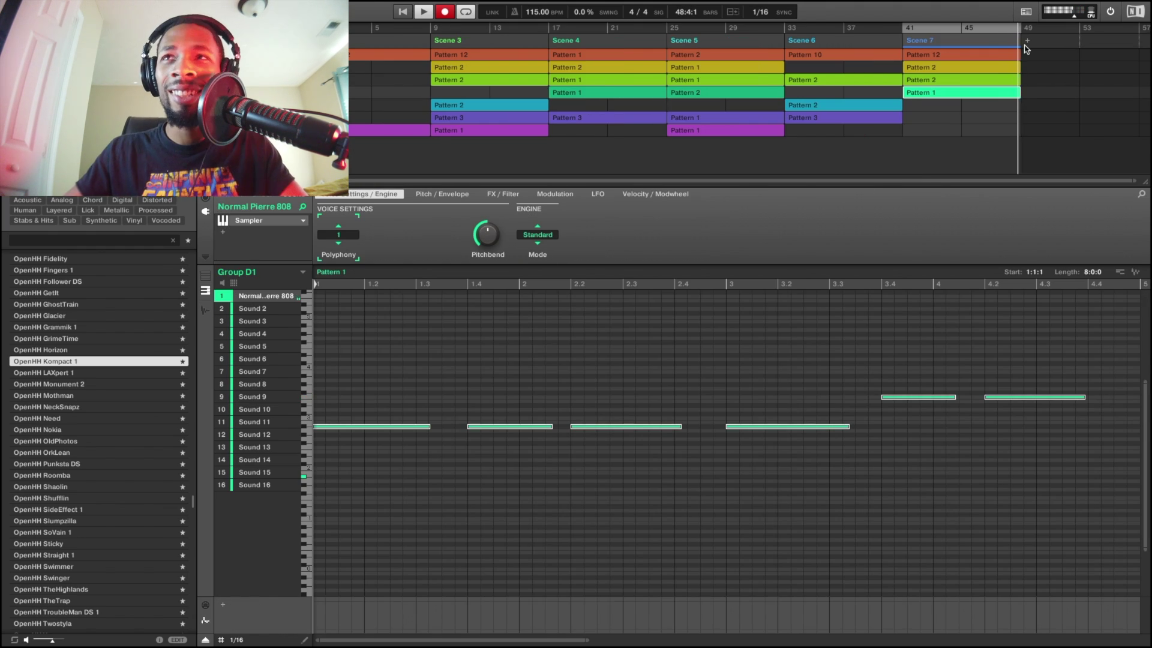
pyautogui.click(1027, 59)
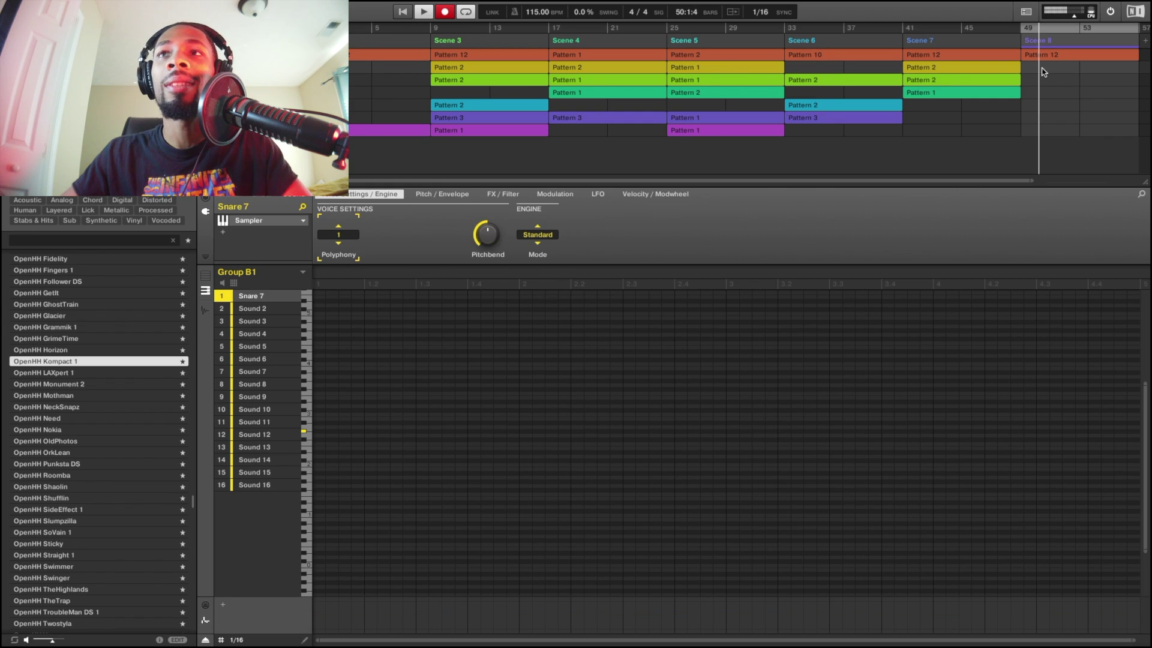
pyautogui.click(1044, 70)
pyautogui.click(1043, 80)
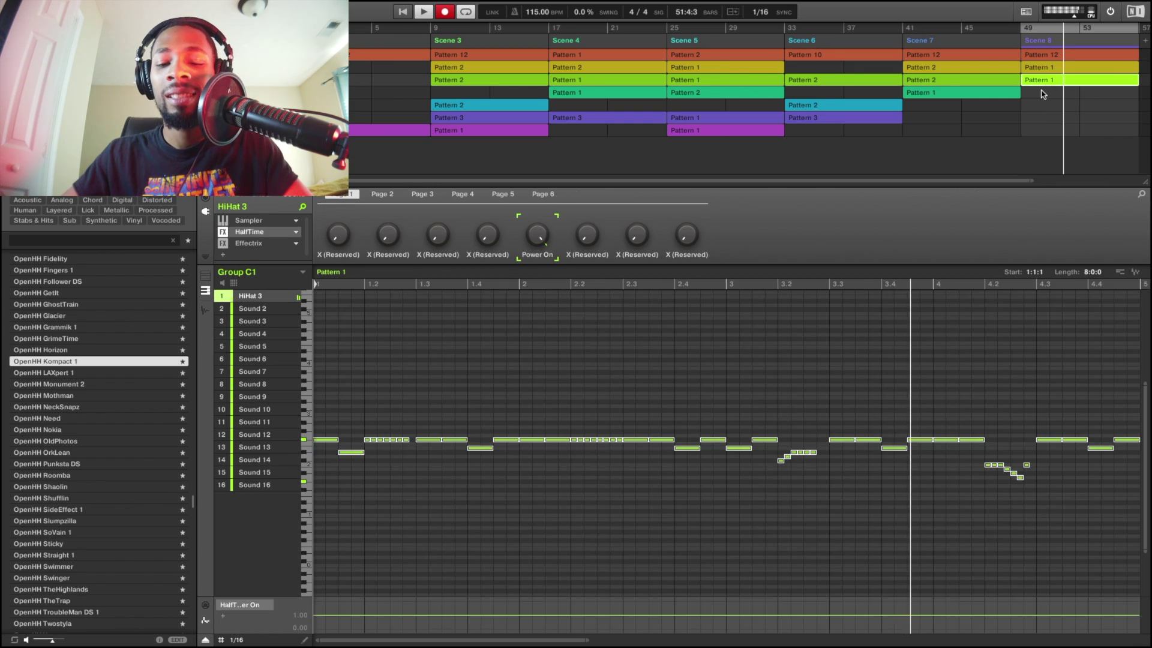
pyautogui.click(1043, 93)
# Add Group F1's Pattern 2 to Scene 8 and display its OpenHH TroubleMan DS 1 notes across the full pattern length.
pyautogui.click(1041, 118)
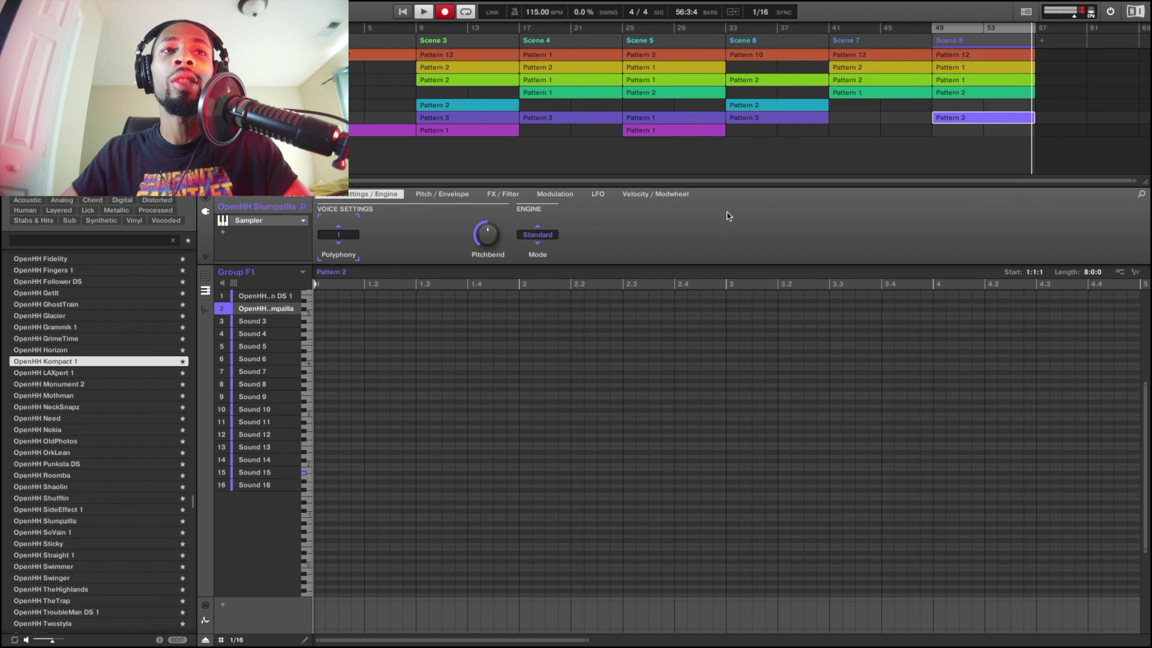
pyautogui.click(260, 297)
pyautogui.scroll(-5, 713, 479)
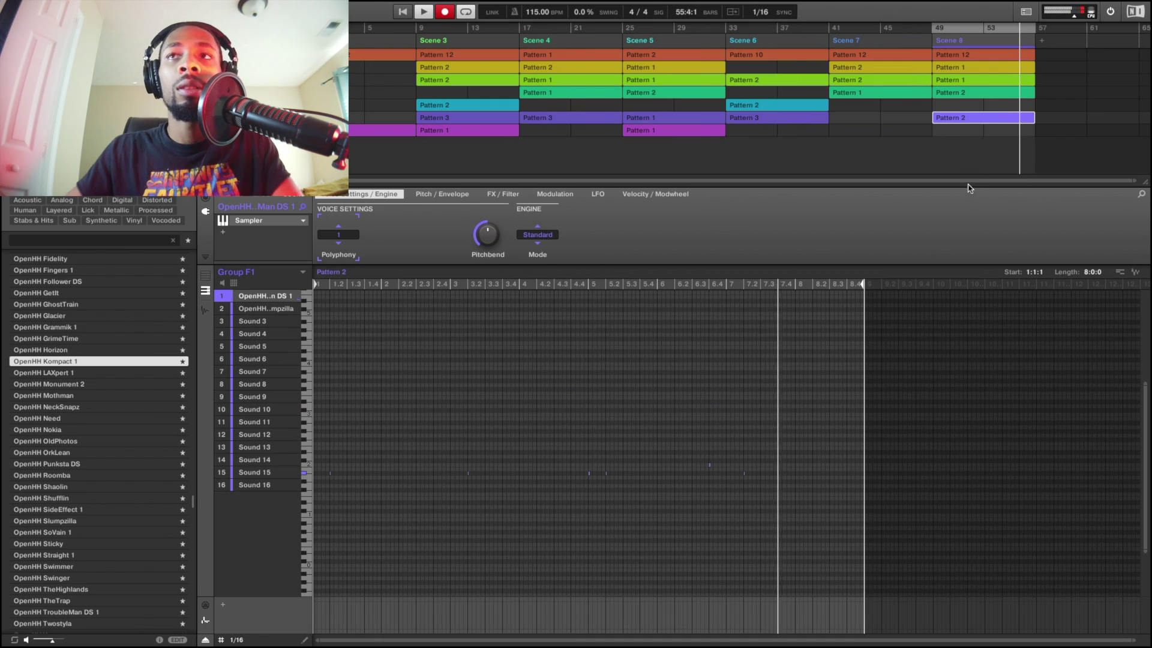
# Extend the arrangement from Scene 9 through Scene 17, using only Group A1's Pattern 12 in Scenes 16 and 17.
pyautogui.click(1041, 59)
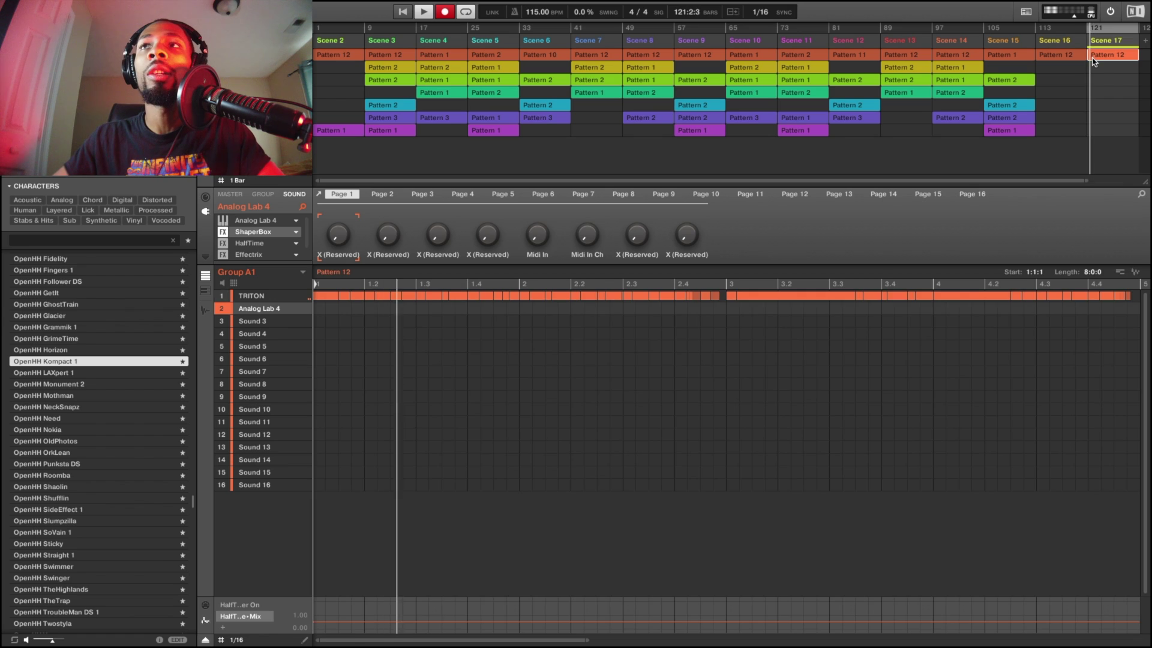
pyautogui.click(1100, 67)
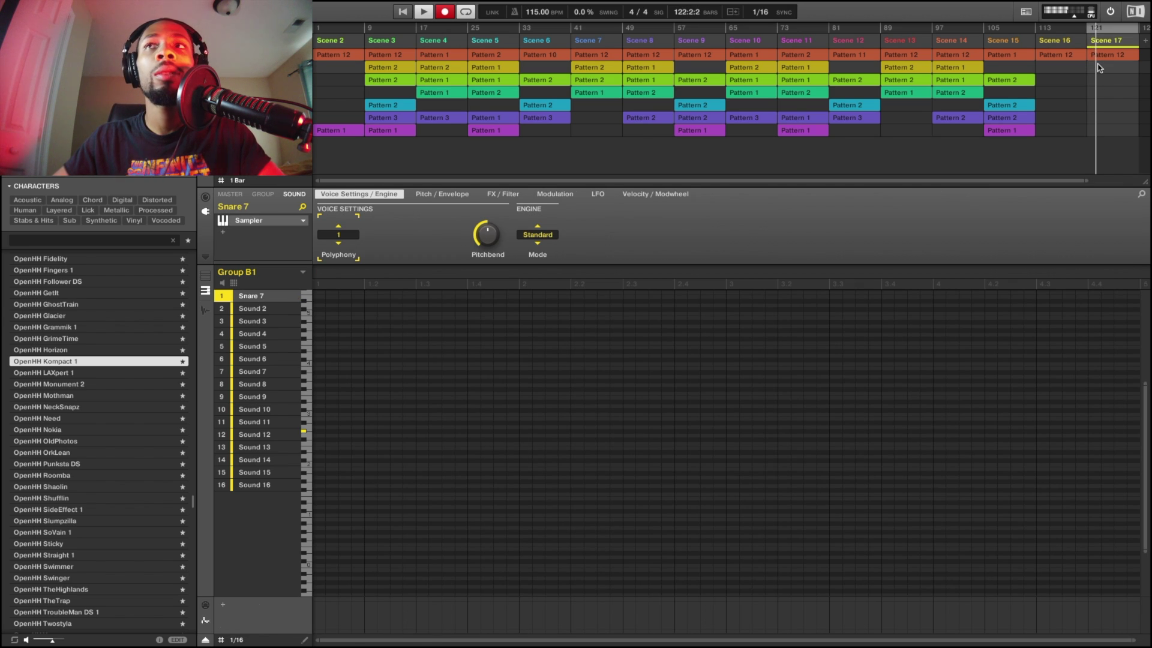